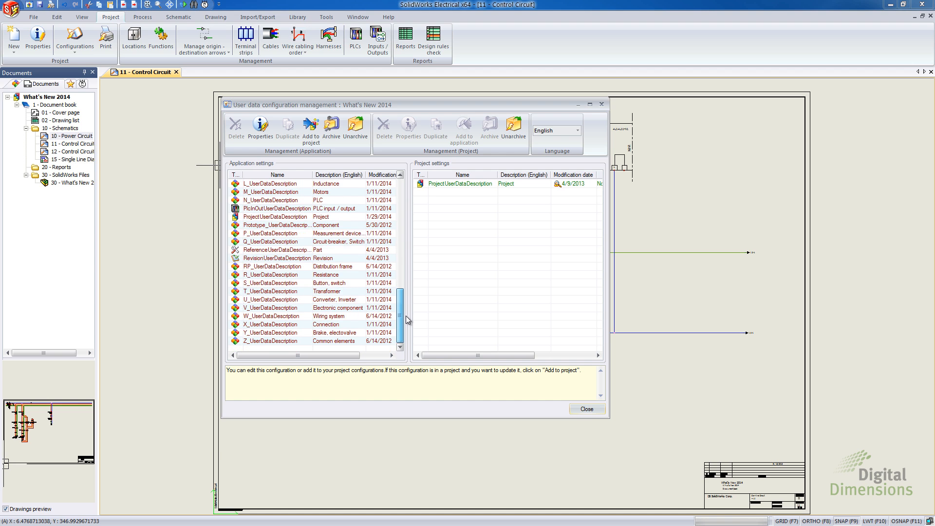
- Review the user data 1, 2 and 3 fields in the application's ProjectUserDataDescription configuration, and close the user data configuration management
left_click(271, 218)
double_click(268, 218)
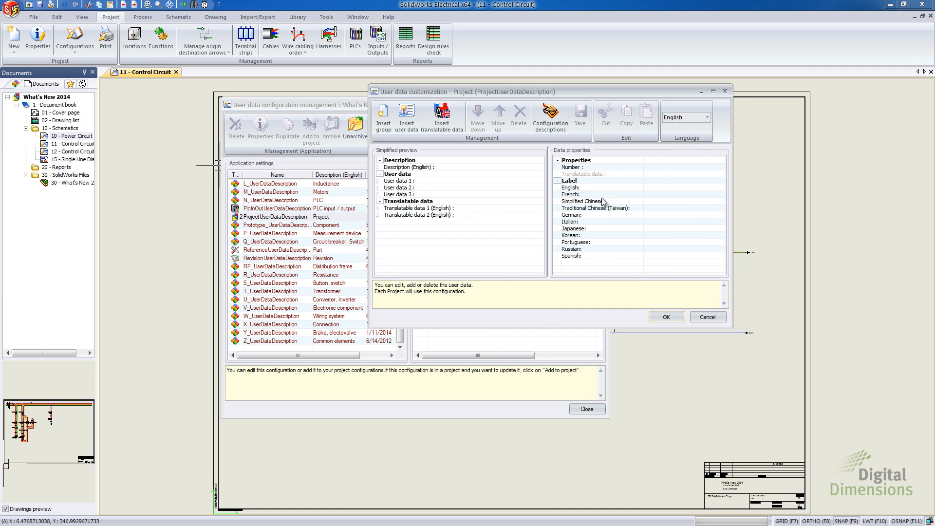
left_click(400, 181)
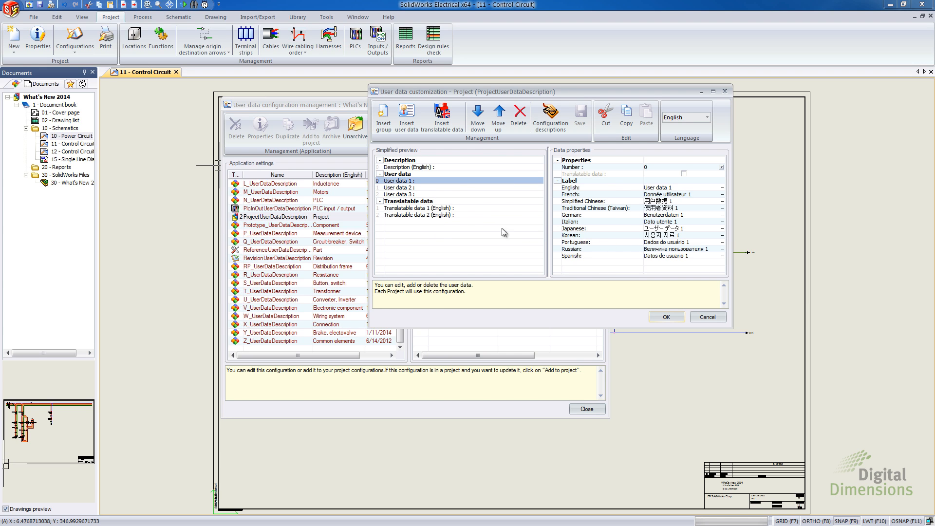
left_click(400, 194)
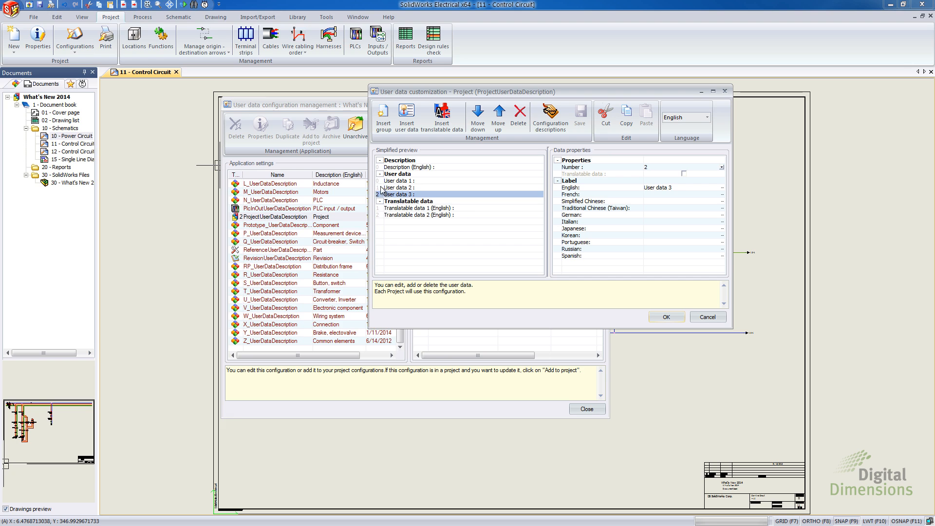
left_click(382, 188)
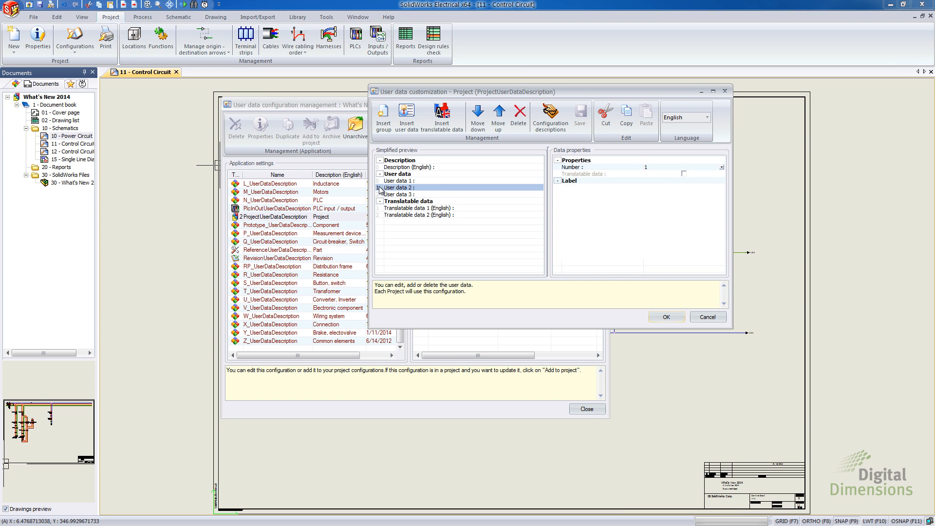
left_click(385, 182)
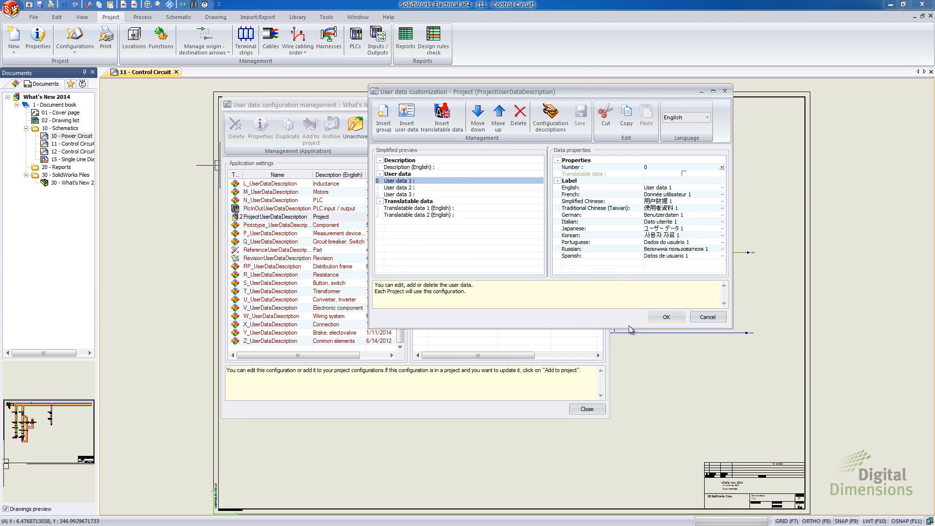
left_click(665, 317)
left_click(587, 409)
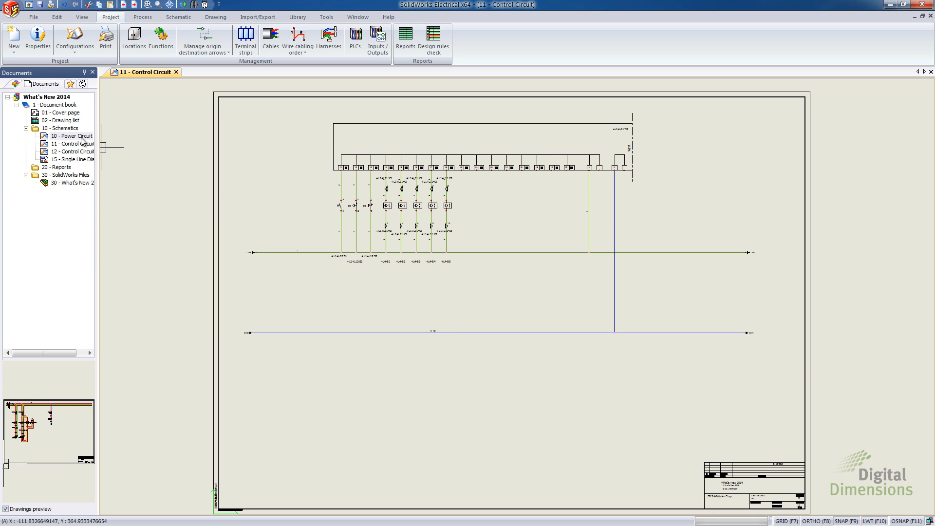
- Create a new mixed scheme drawing in the 1 - Document book
left_click(60, 105)
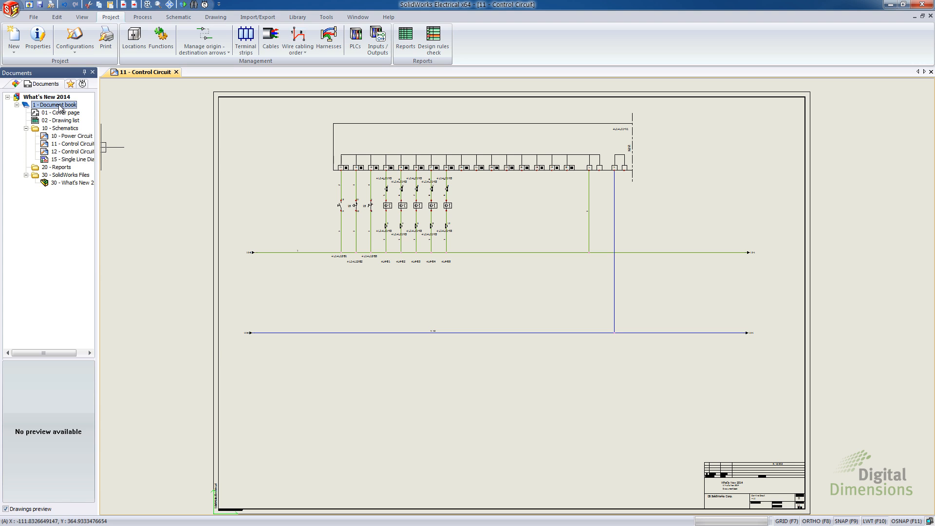
right_click(61, 107)
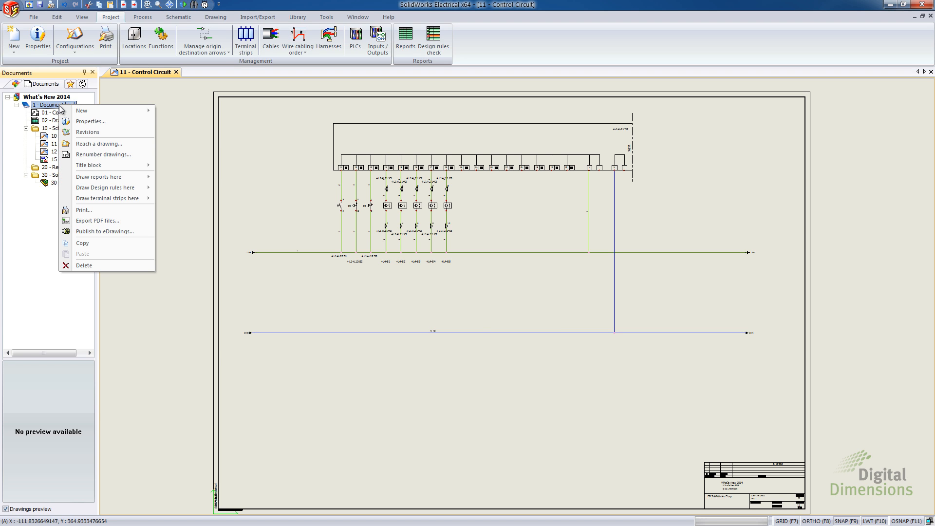
mouse_move(93, 111)
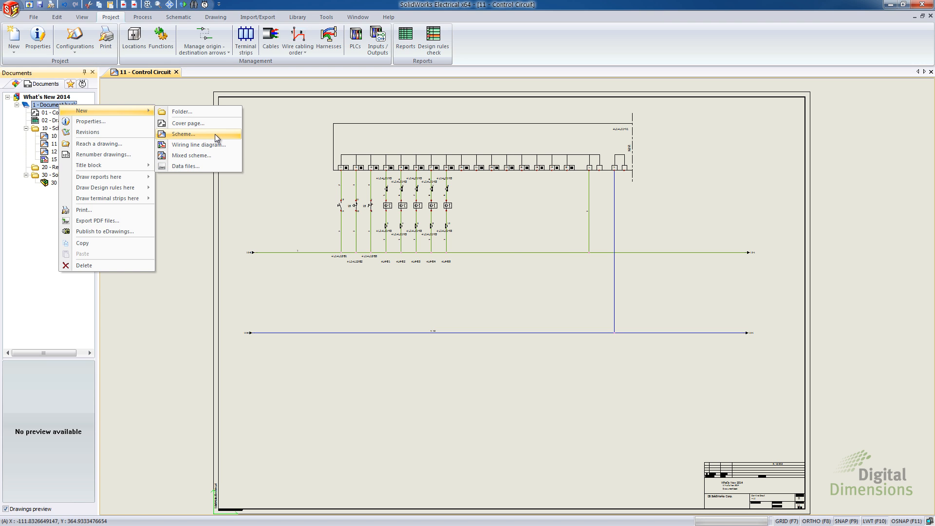
left_click(191, 155)
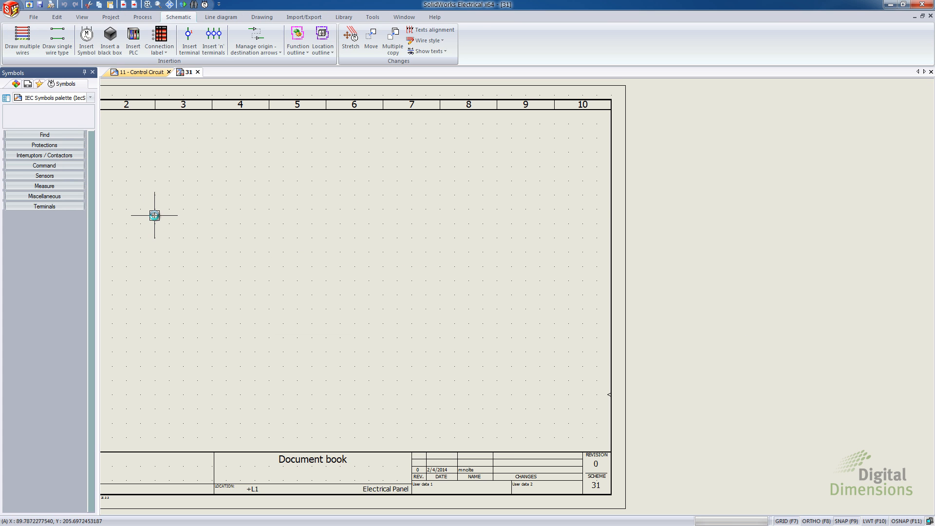
middle_click_drag(214, 235, 437, 231)
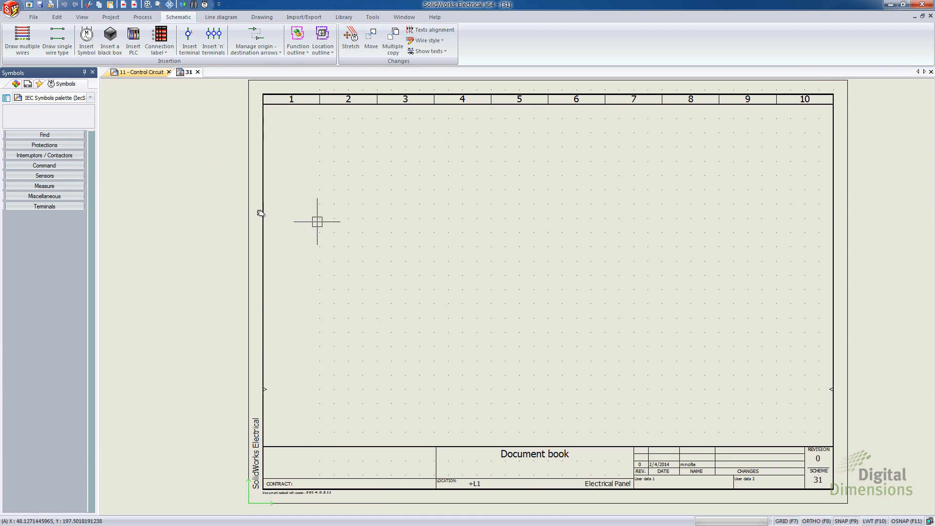
- Set the English description of drawing 31 to "Mix drawing" in its properties
left_click(30, 84)
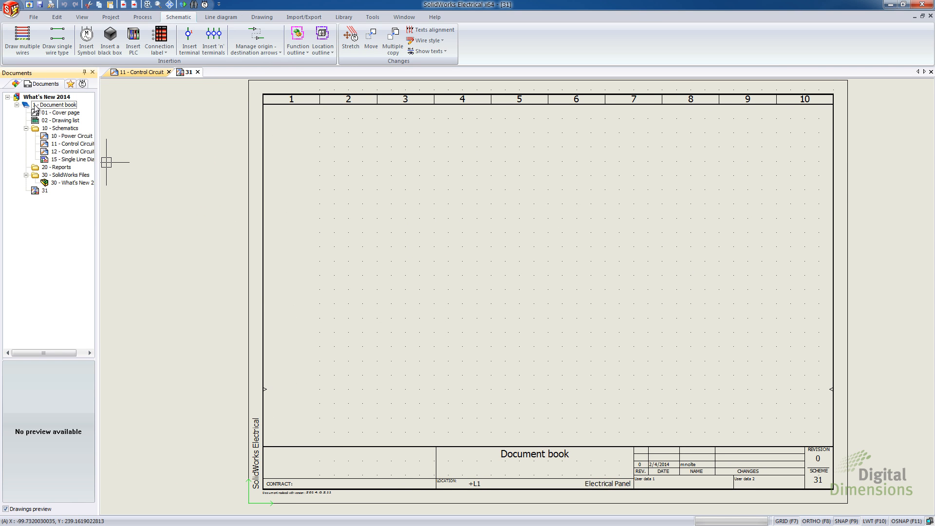
right_click(45, 192)
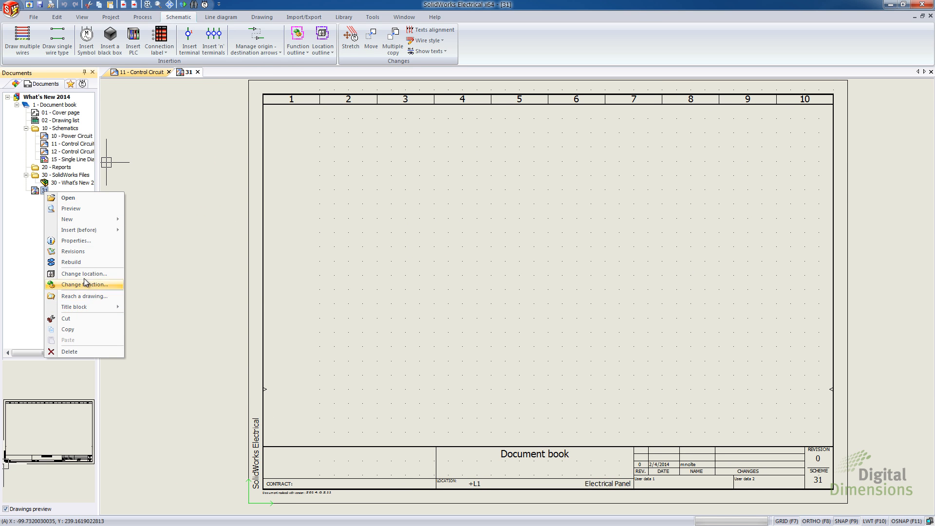
left_click(80, 241)
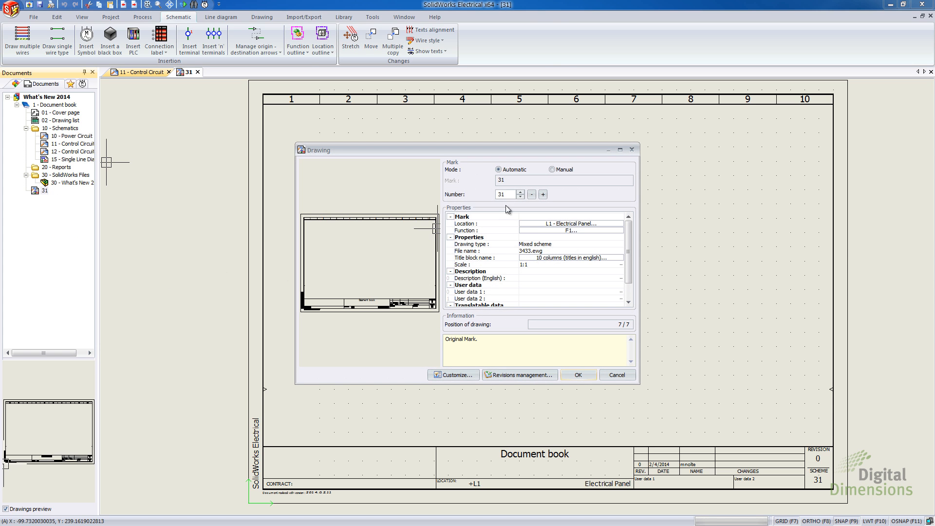
left_click(570, 283)
left_click(553, 279)
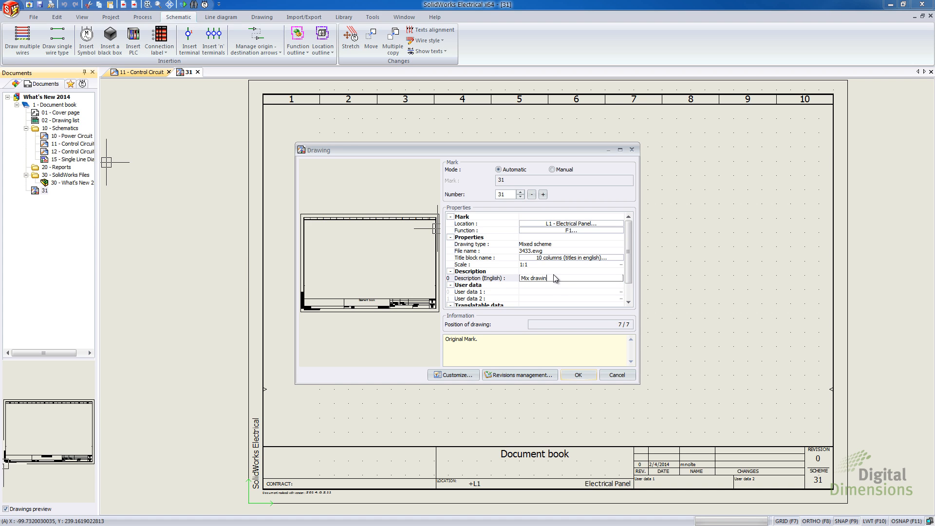
left_click(578, 375)
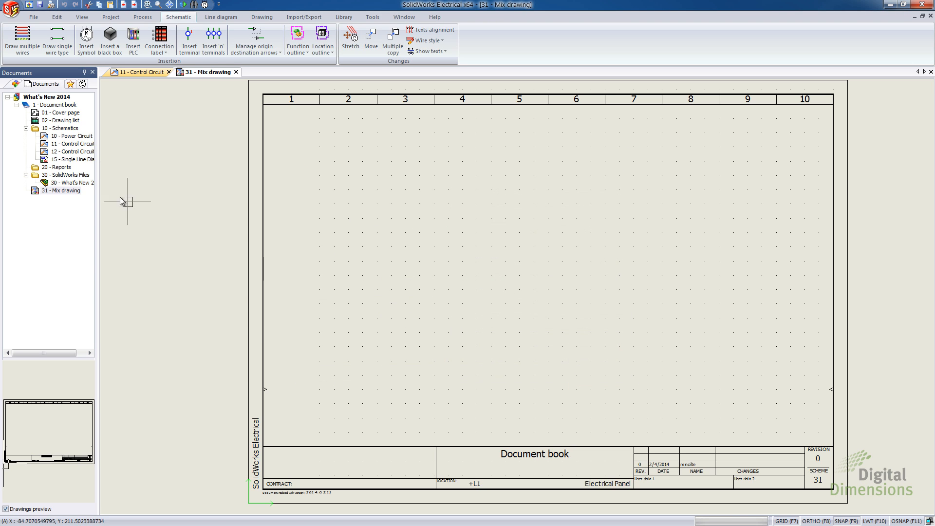
- Copy the breaker and transformer branch with only its blue and upper red supply wires from the 10 - Power Circuit drawing
left_click(73, 136)
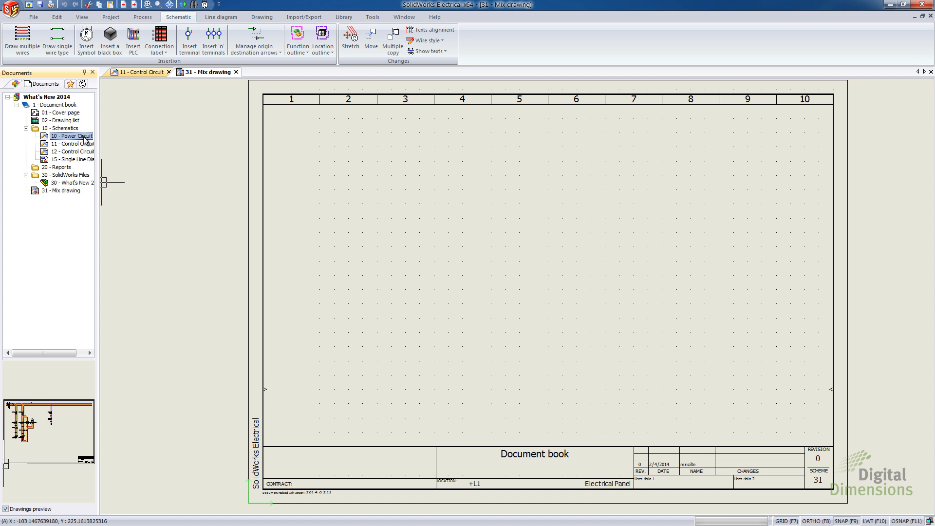
double_click(85, 138)
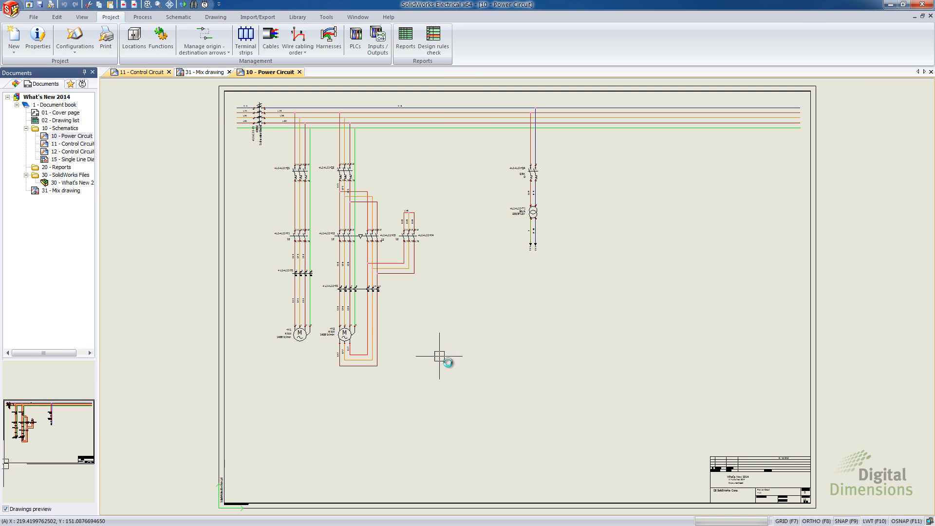
left_click(476, 392)
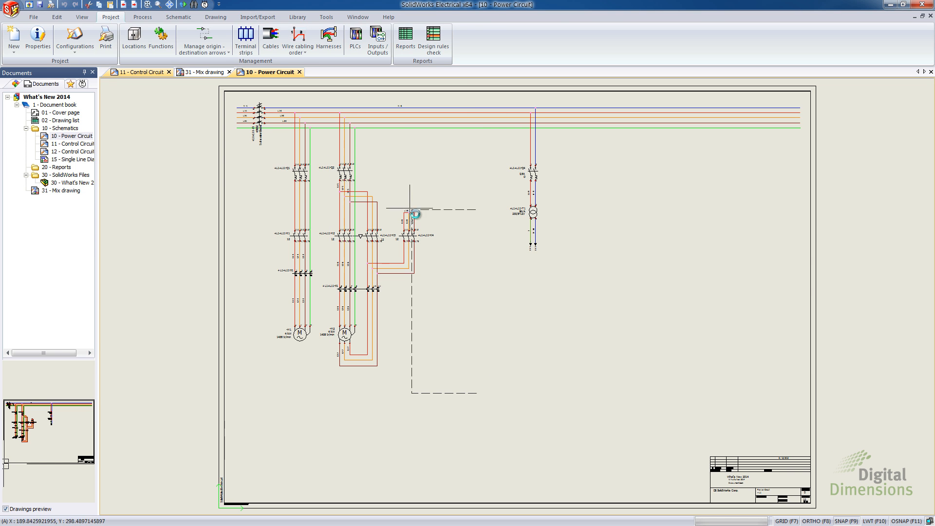
left_click(442, 242)
left_click(575, 262)
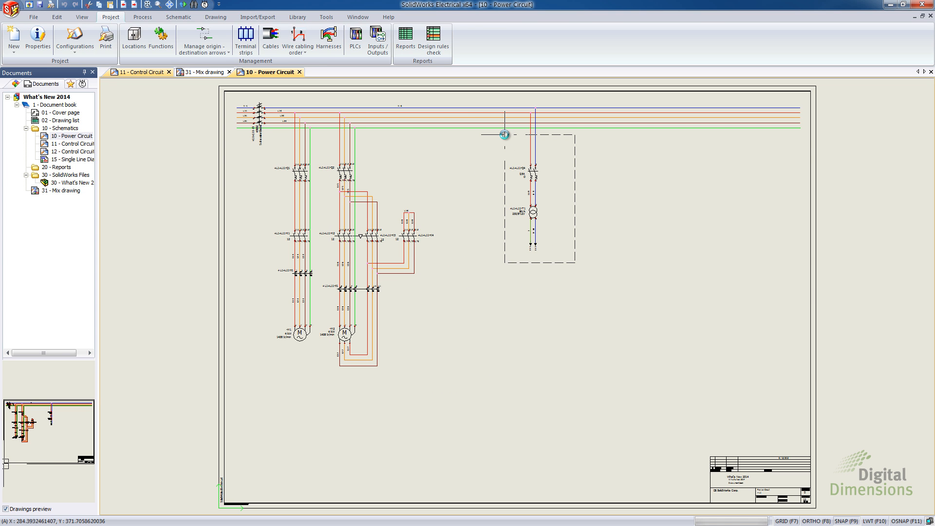
left_click(504, 102)
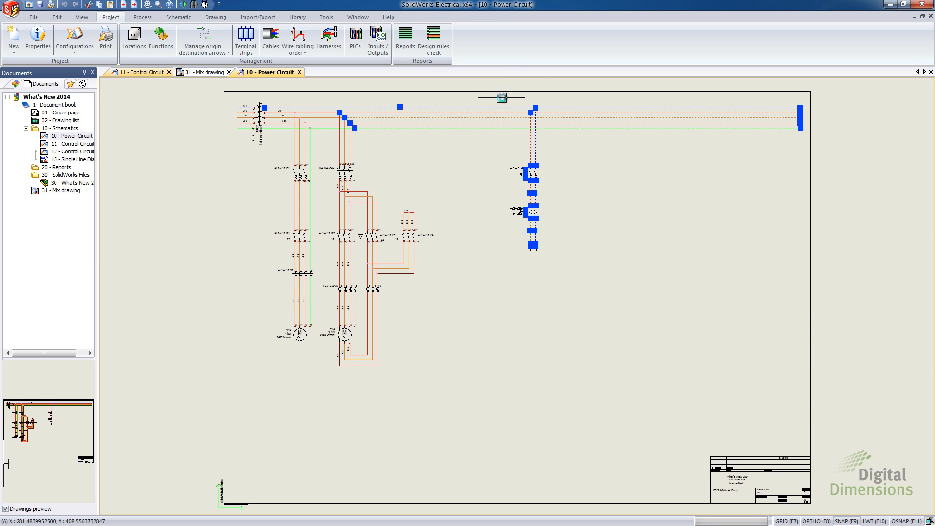
left_click(513, 124, "shift")
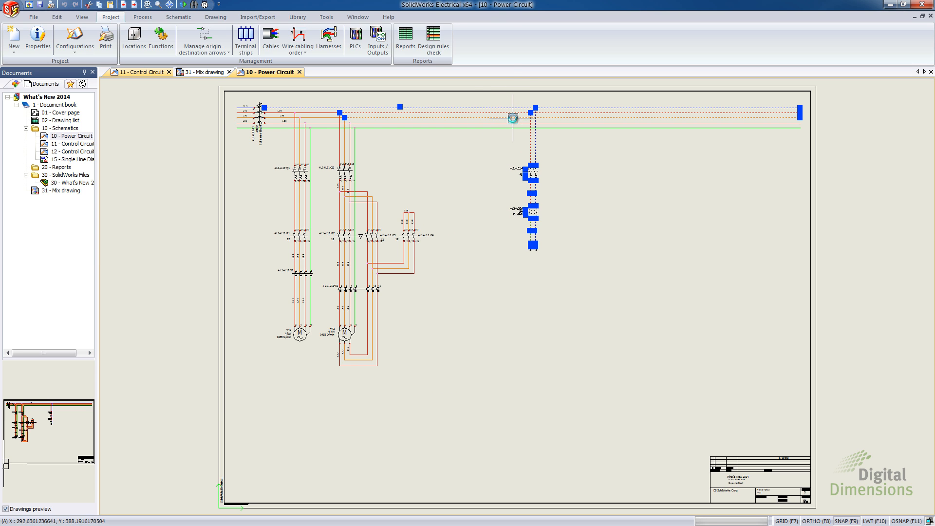
left_click(513, 118, "shift")
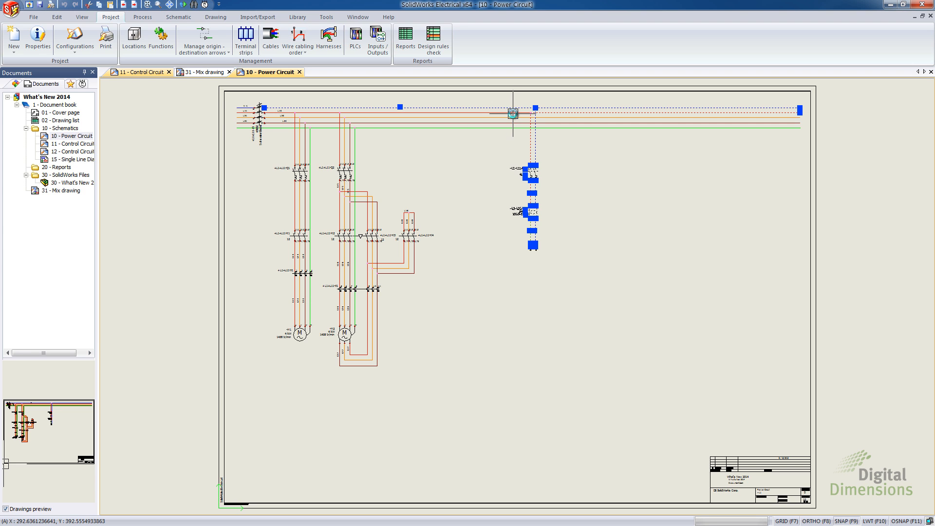
left_click(512, 113)
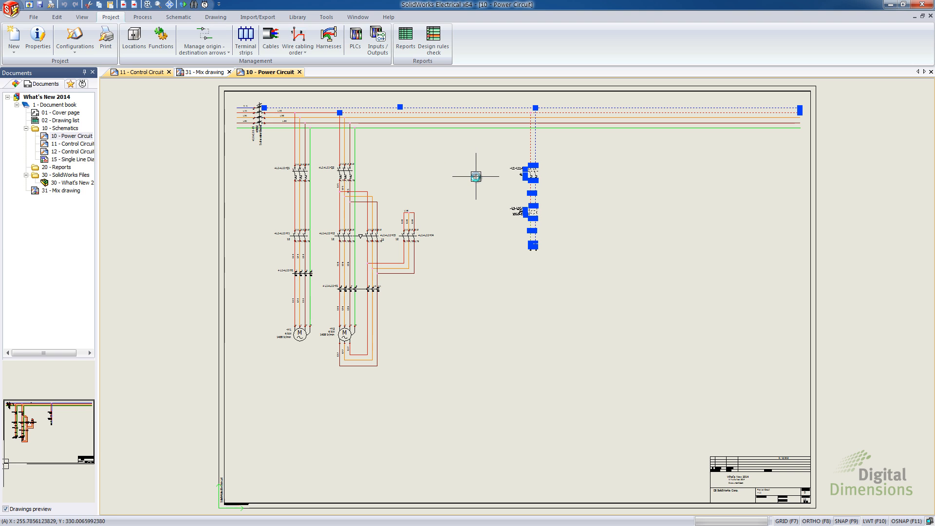
key("Escape")
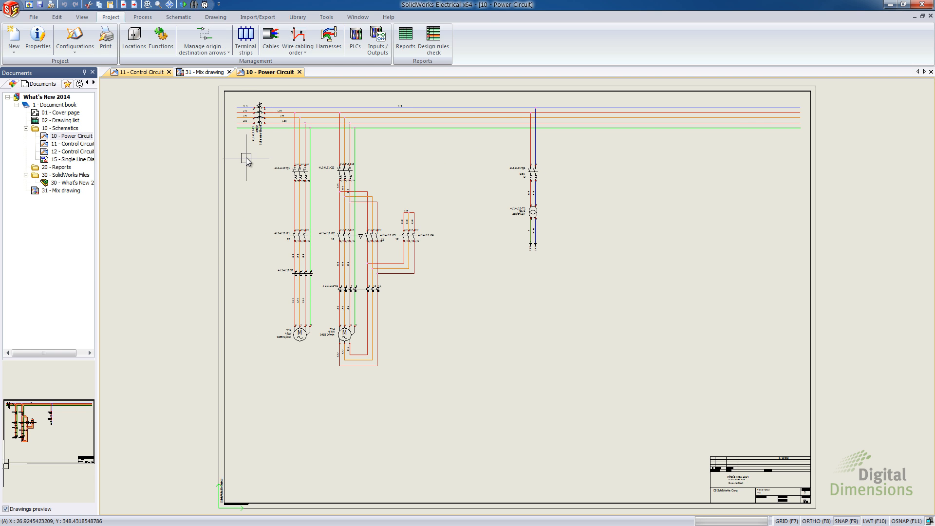
- Paste the copied breaker and transformer branch into drawing 31 - Mix drawing
left_click(209, 73)
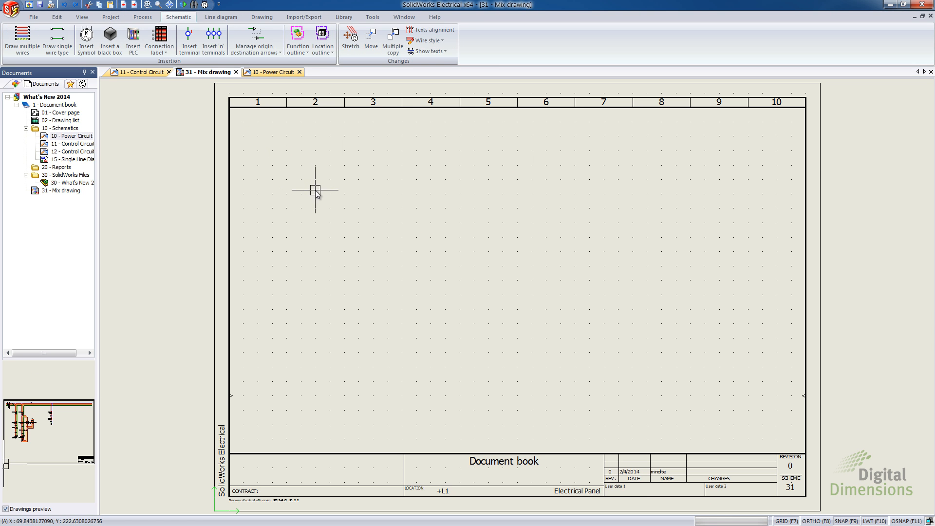
key("ctrl+v")
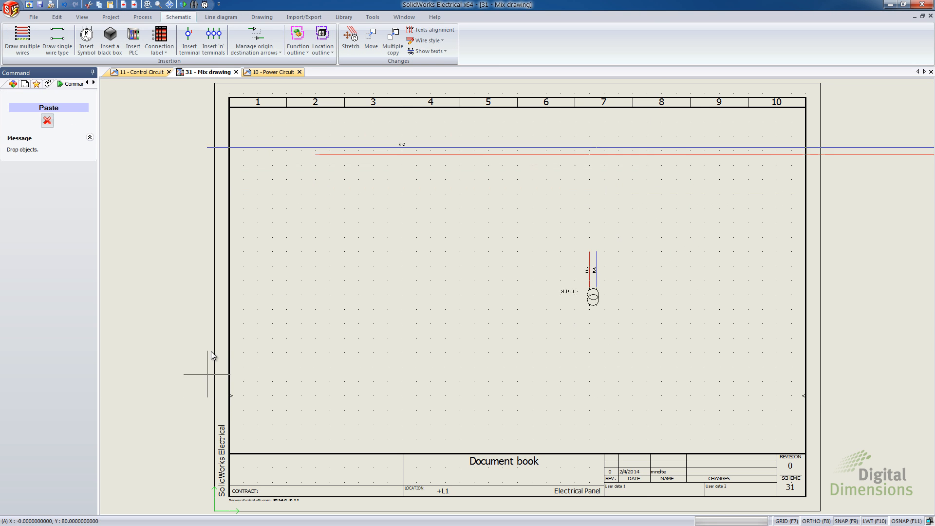
left_click(150, 349)
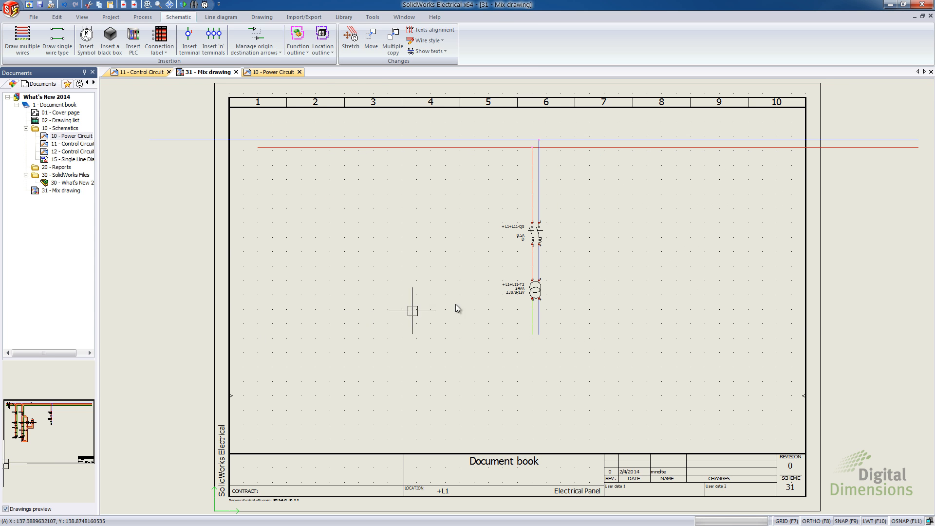
- Move the pasted branch and its supply wires horizontally so the transformer sits near the border of columns 1 and 2
left_click(371, 43)
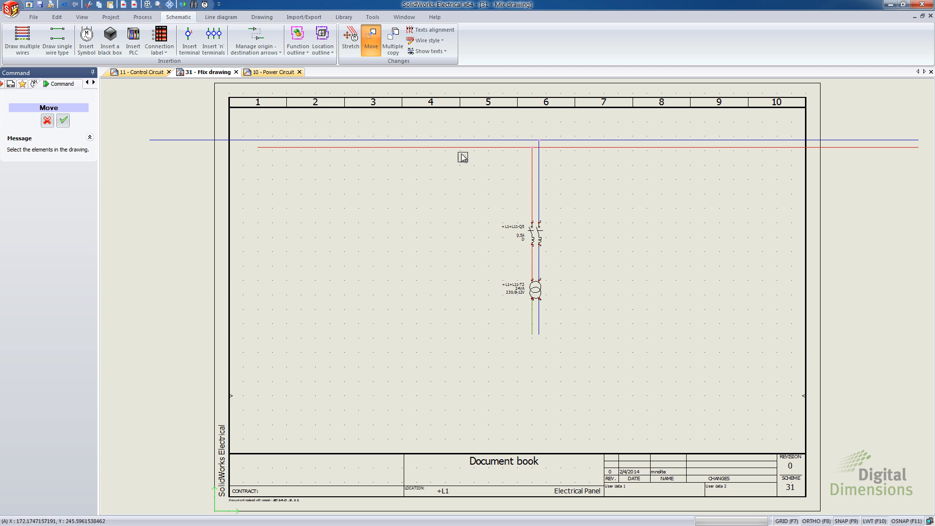
left_click(600, 348)
left_click(468, 125)
right_click(510, 158)
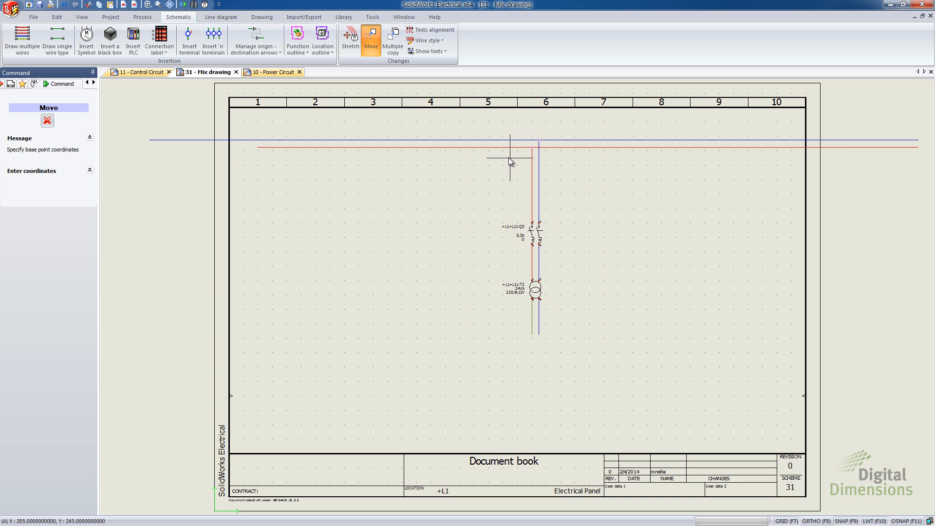
left_click(517, 158)
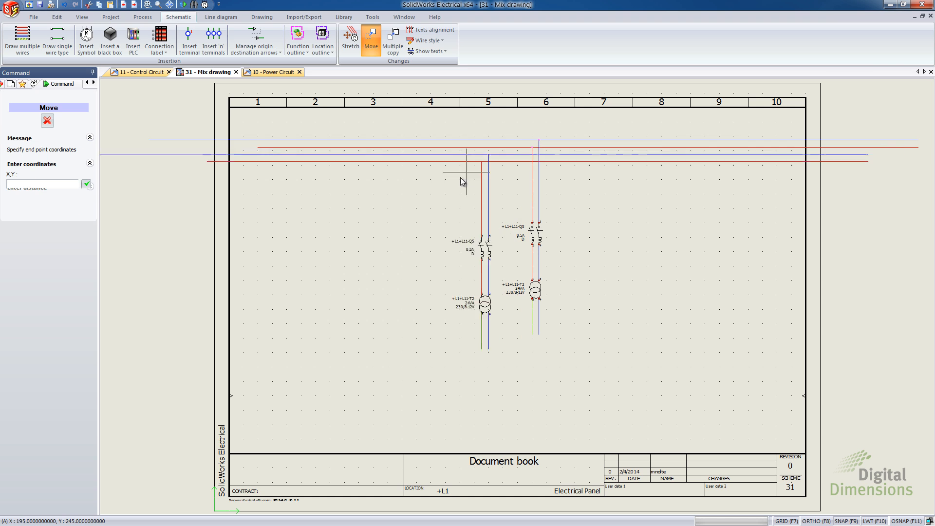
left_click(273, 157)
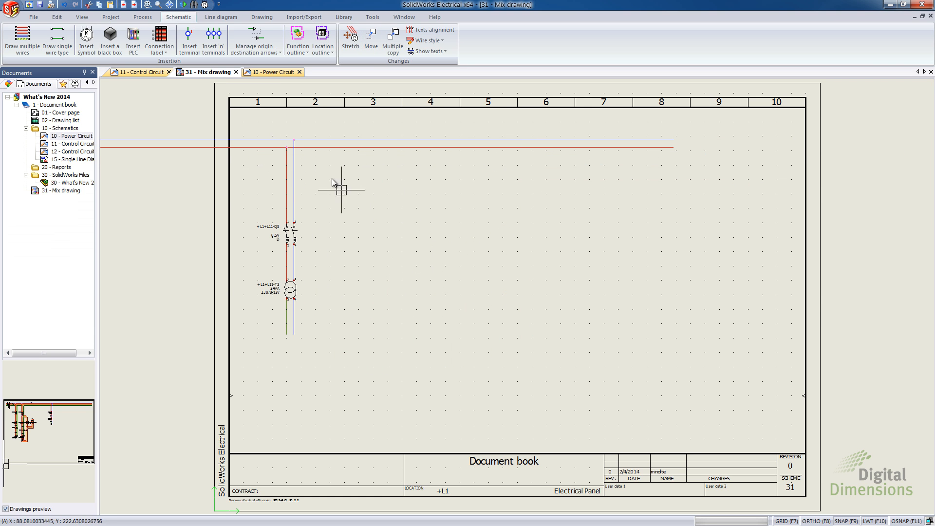
- Copy the PLC block with its connected buttons, lamps and contactors from the 15 - Single Line Diagram, and return to drawing 31 - Mix drawing
double_click(74, 159)
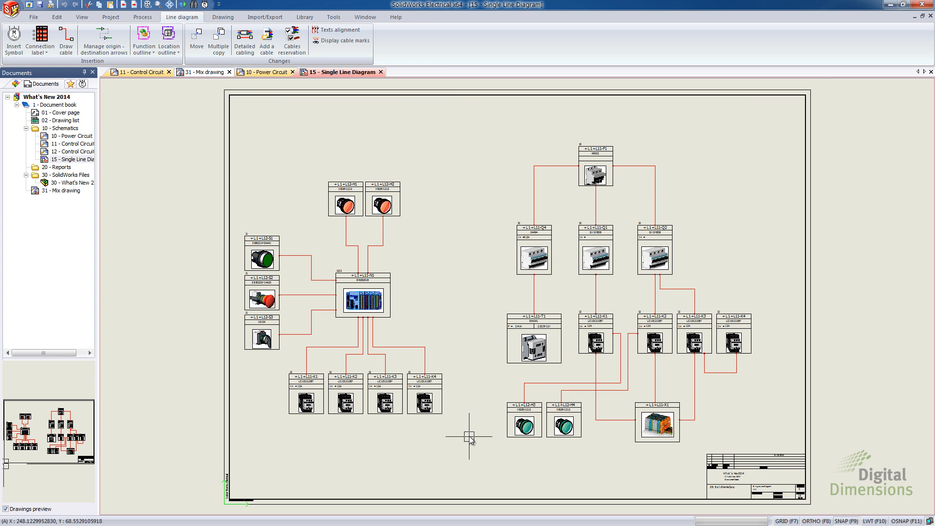
left_click_drag(469, 435, 239, 145)
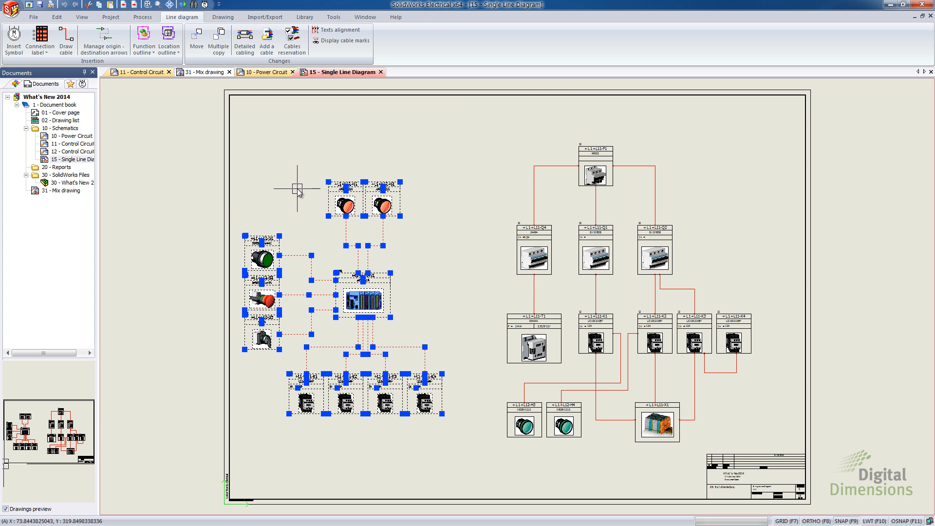
key("ctrl+c")
left_click(208, 71)
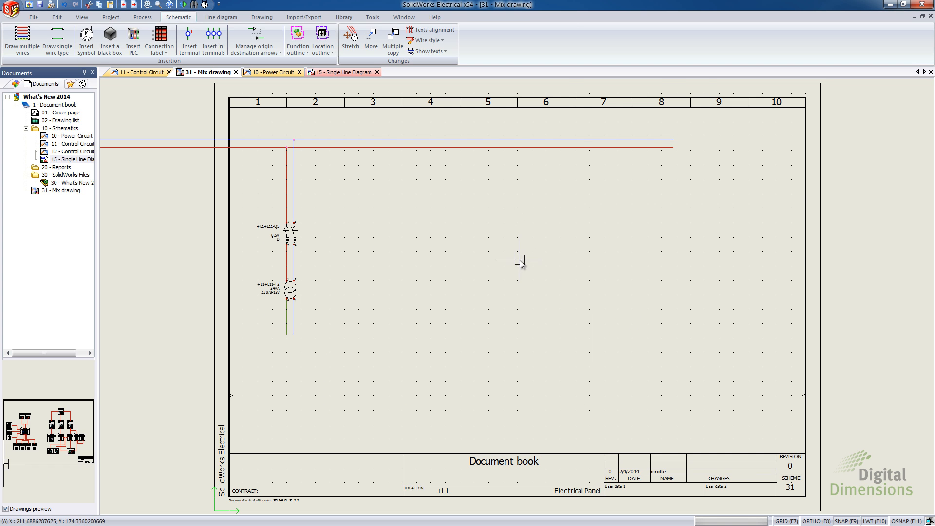
- Paste the copied PLC block into drawing 31 - Mix drawing and move the two lamps into column 9, H5 above H6
key("ctrl+v")
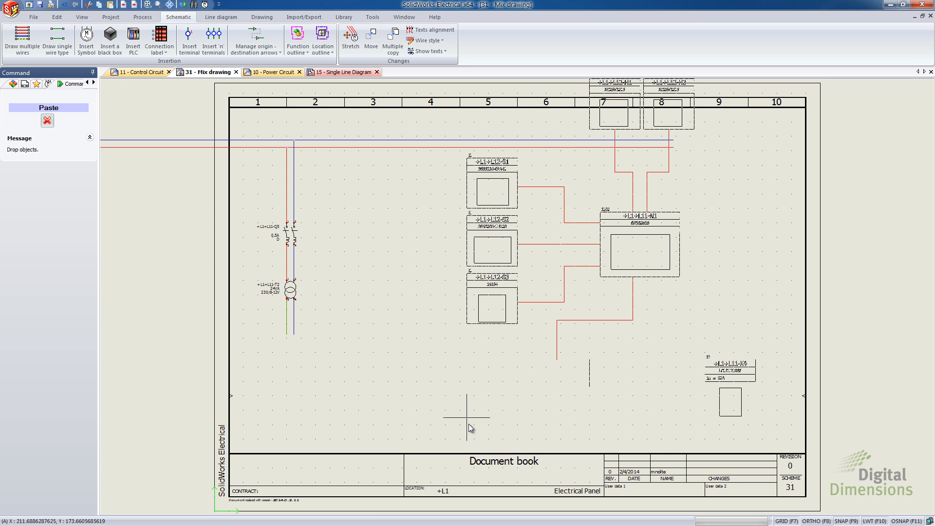
left_click(484, 406)
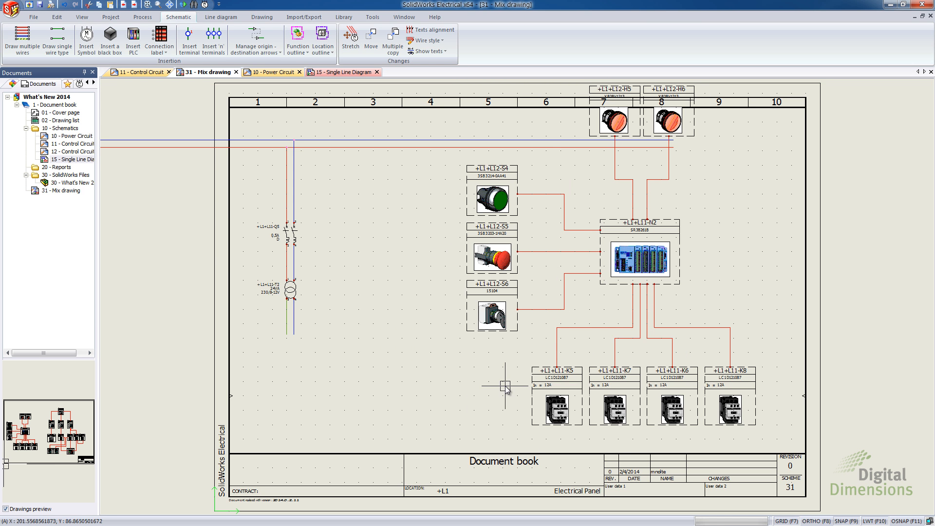
left_click(691, 129)
left_click_drag(694, 131, 763, 209)
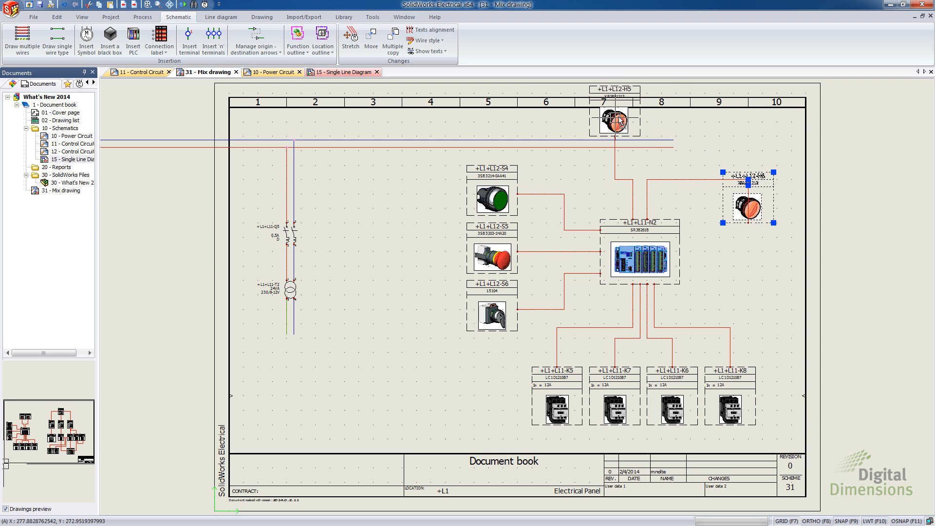
left_click(637, 119)
left_click_drag(637, 119, 748, 147)
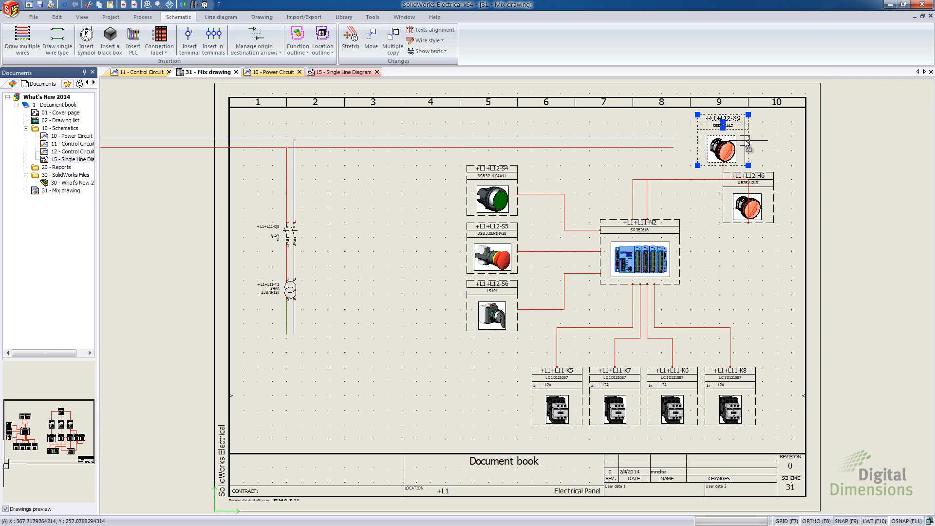
left_click_drag(769, 219, 763, 242)
- Shift the horizontal section of the wire to lamp H6 slightly below the wire section leading to lamp H5
left_click(733, 180)
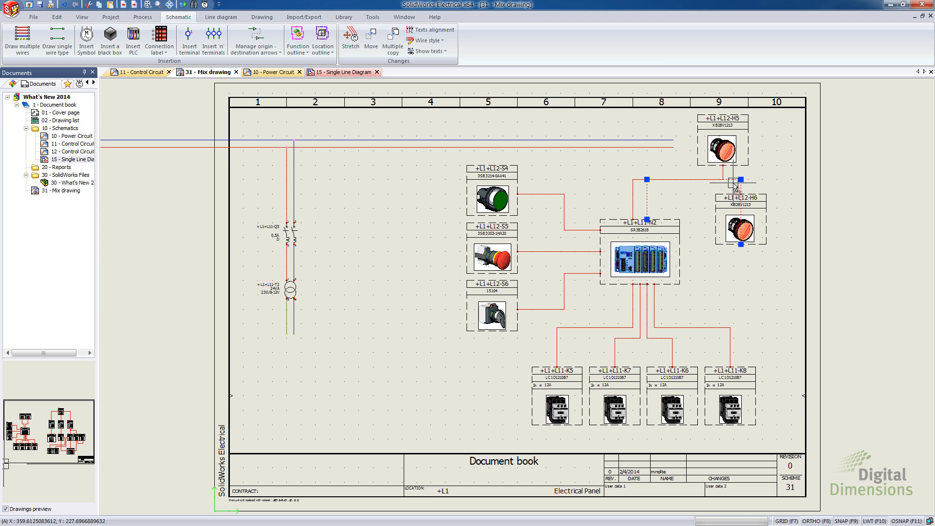
left_click(740, 179)
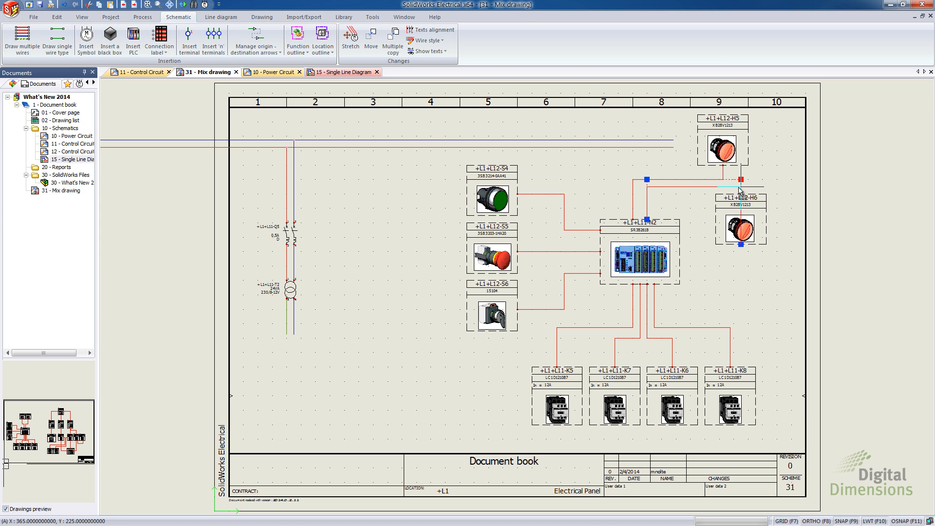
left_click(740, 188)
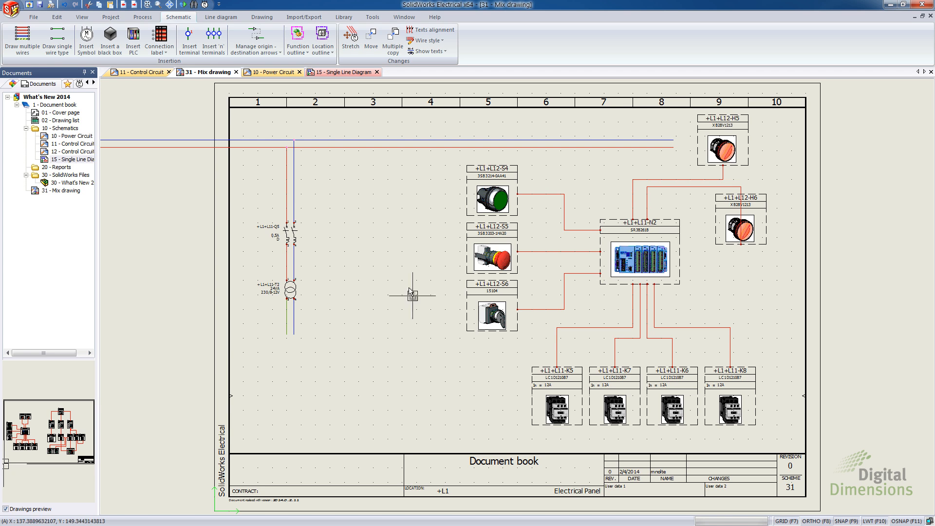
left_click(51, 191)
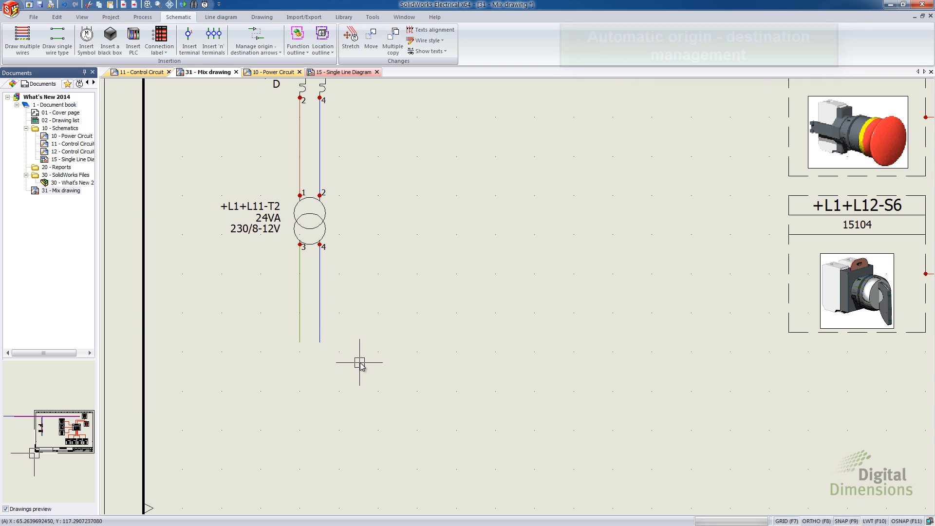
left_click(321, 292)
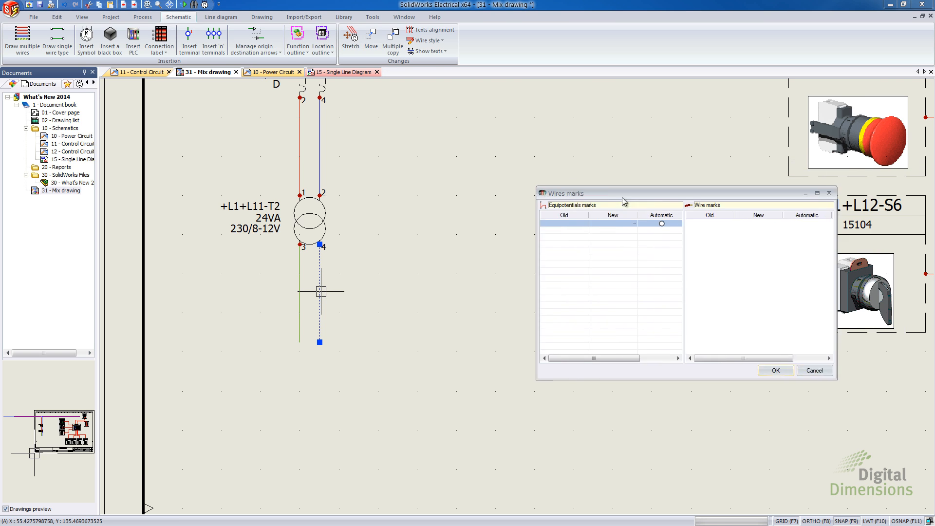
left_click_drag(622, 198, 485, 199)
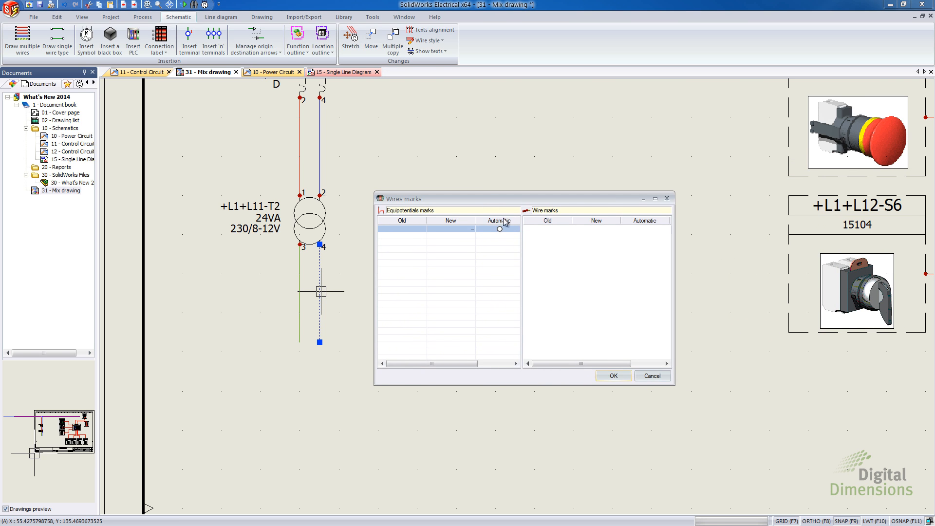
left_click(667, 199)
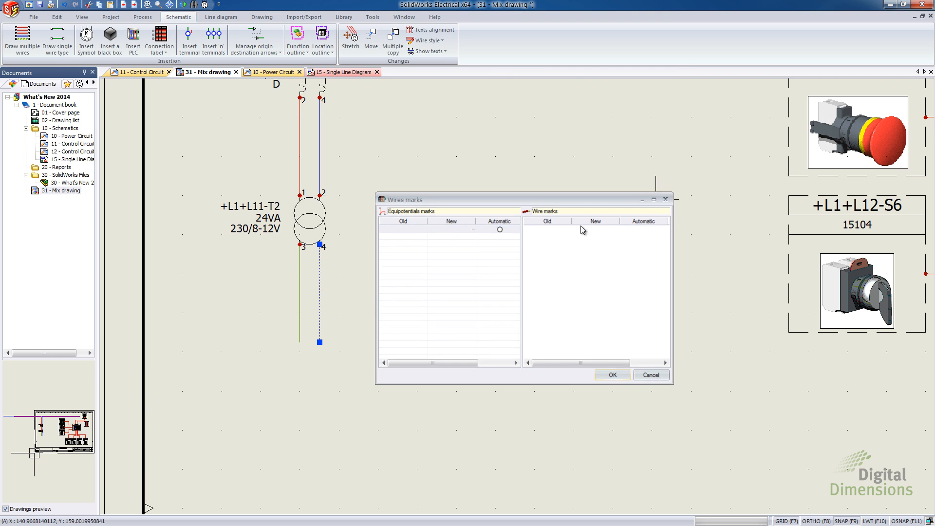
- Give the blue wire below the transformer a manual equipotential mark of N -1
right_click(323, 282)
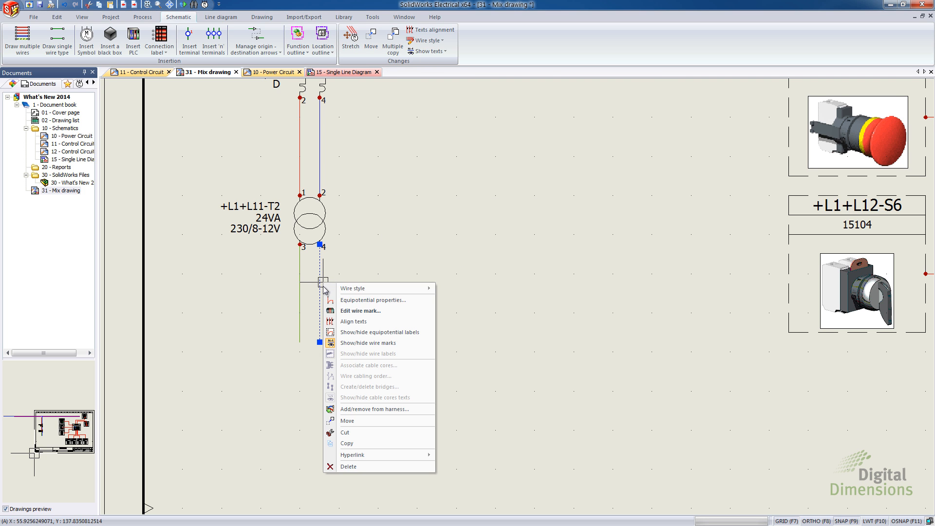
left_click(362, 300)
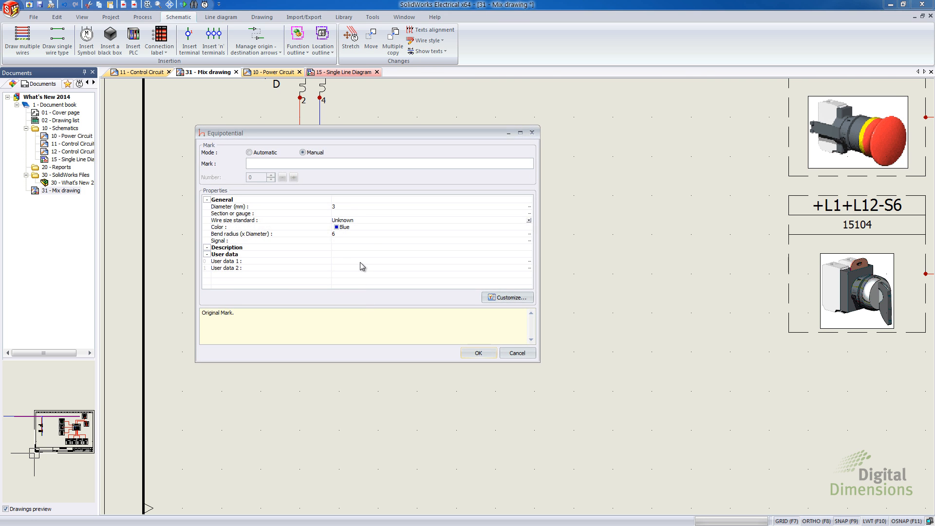
left_click(249, 153)
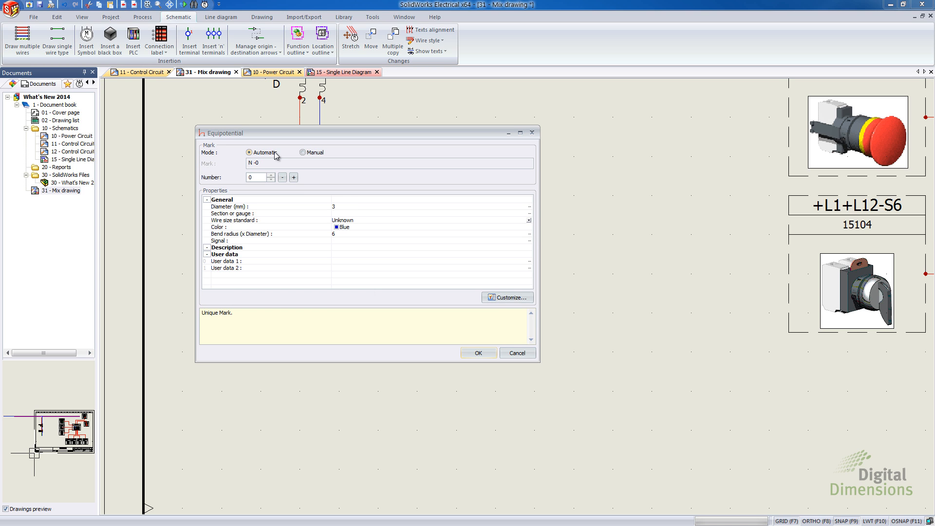
left_click(303, 153)
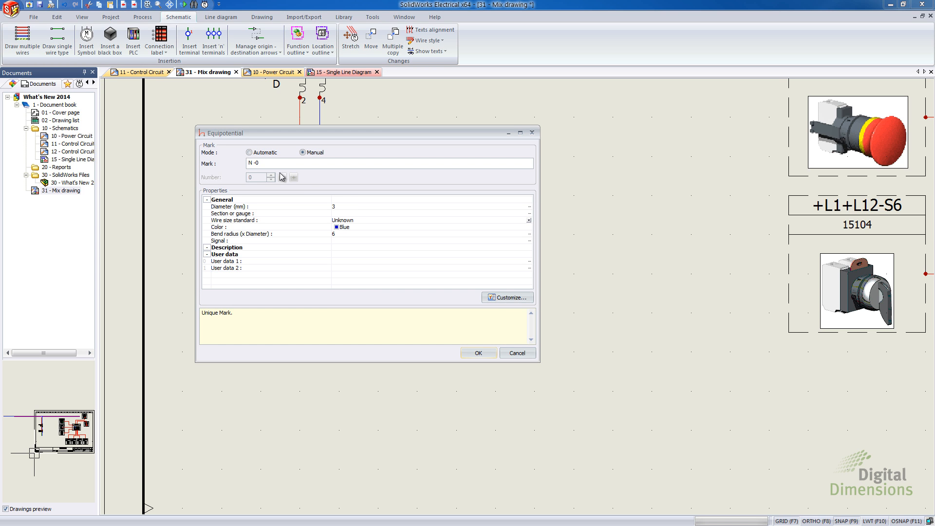
key("BackSpace")
type("1")
left_click(478, 353)
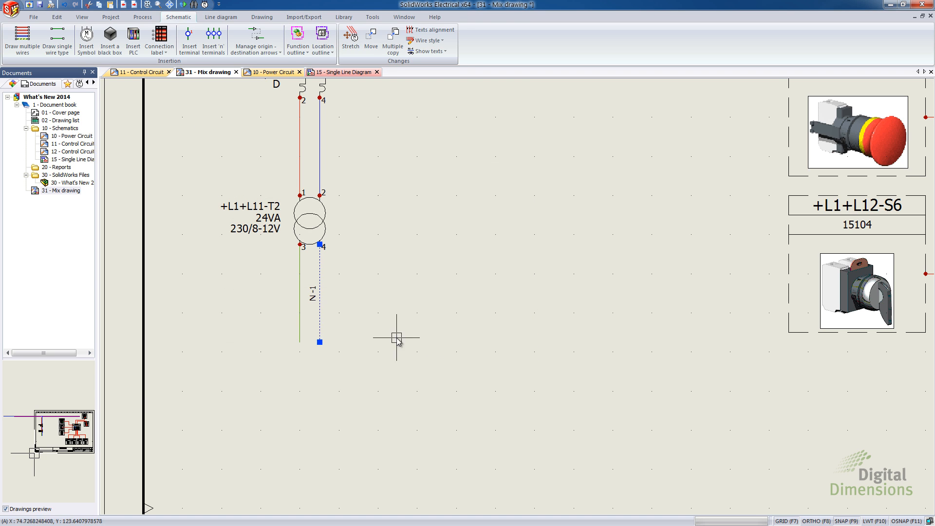
- Give the green wire below the transformer a manual equipotential mark of d-2
left_click(300, 276)
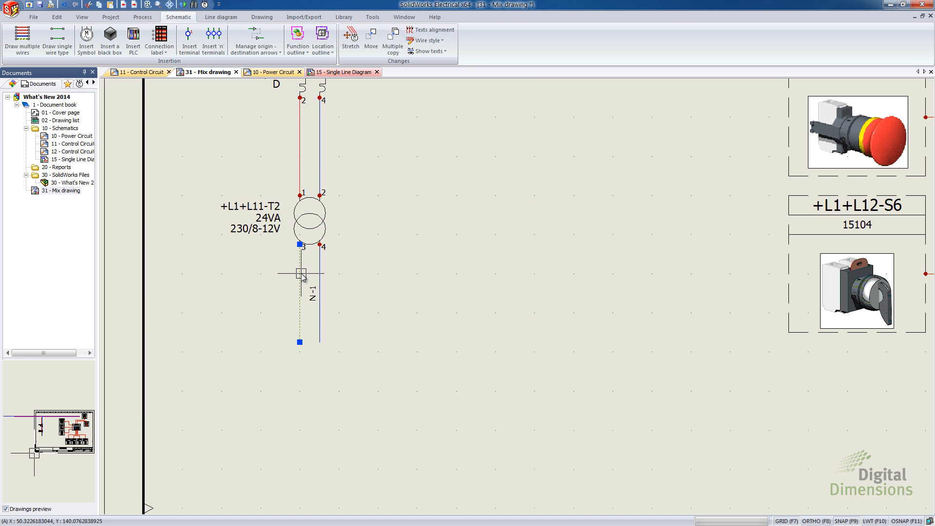
right_click(301, 275)
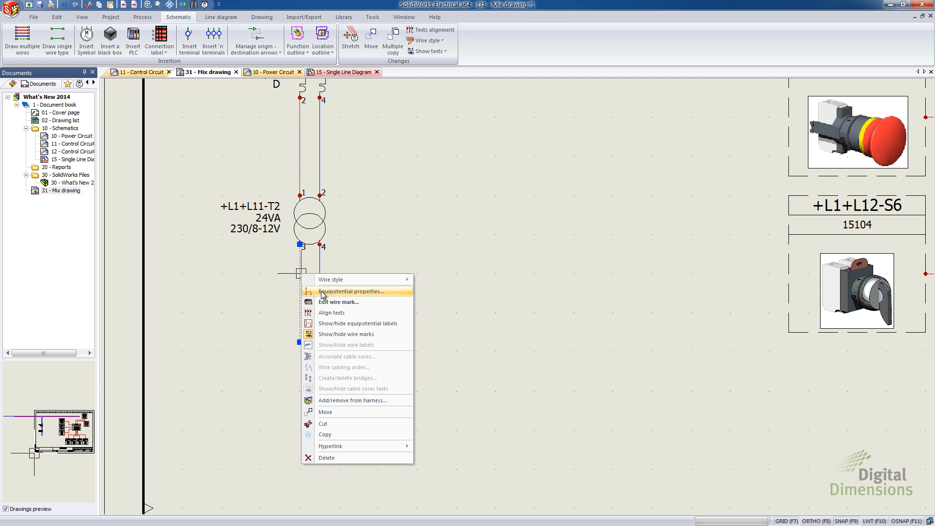
left_click(323, 292)
left_click(301, 153)
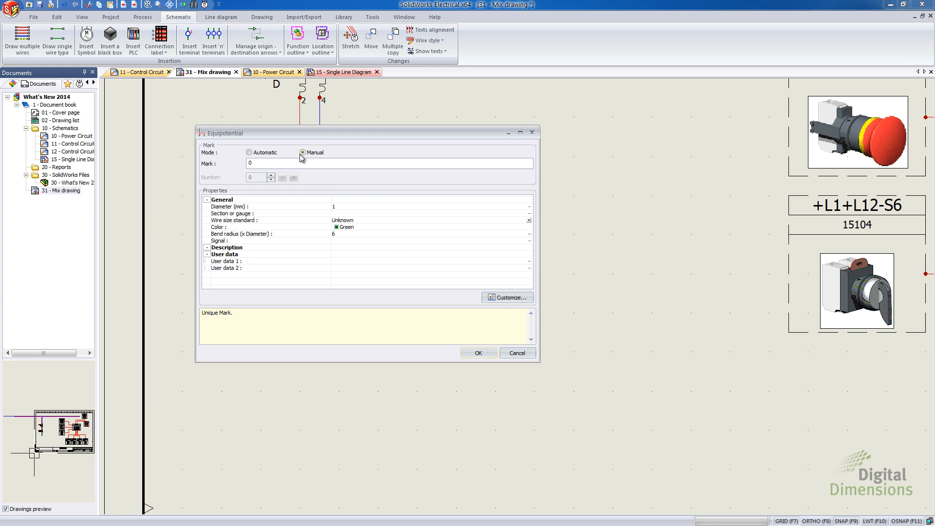
left_click_drag(325, 134, 528, 106)
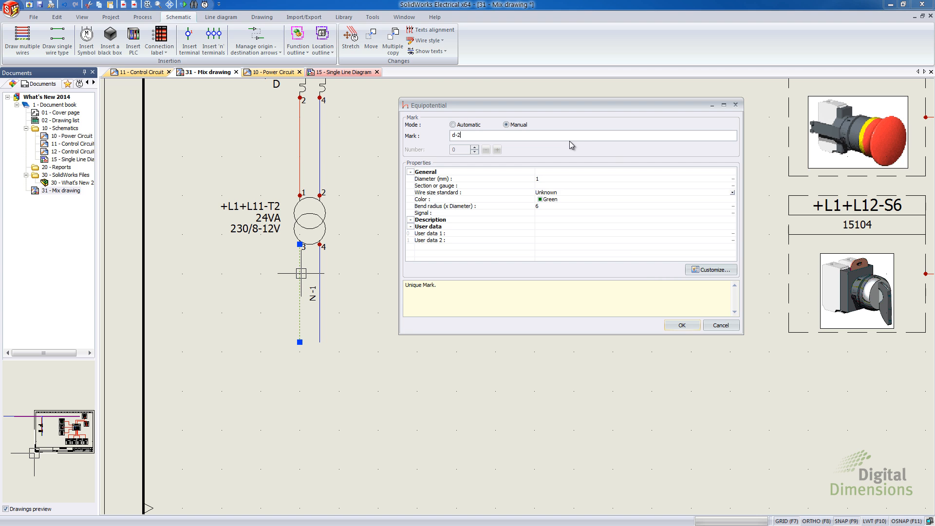
left_click(681, 324)
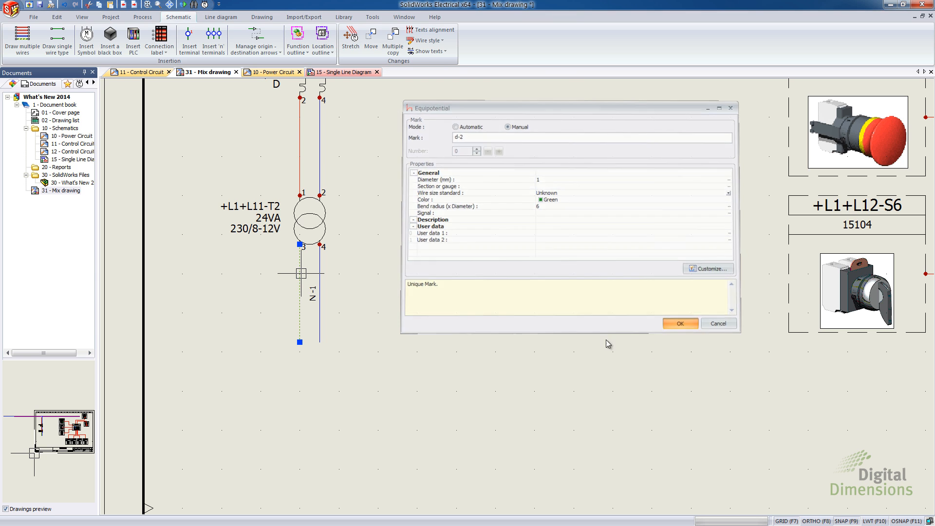
- Copy the marked green and blue wires to the right of the transformer and extend the copies up to its upper terminals' level
left_click_drag(362, 366, 450, 313)
key("Escape")
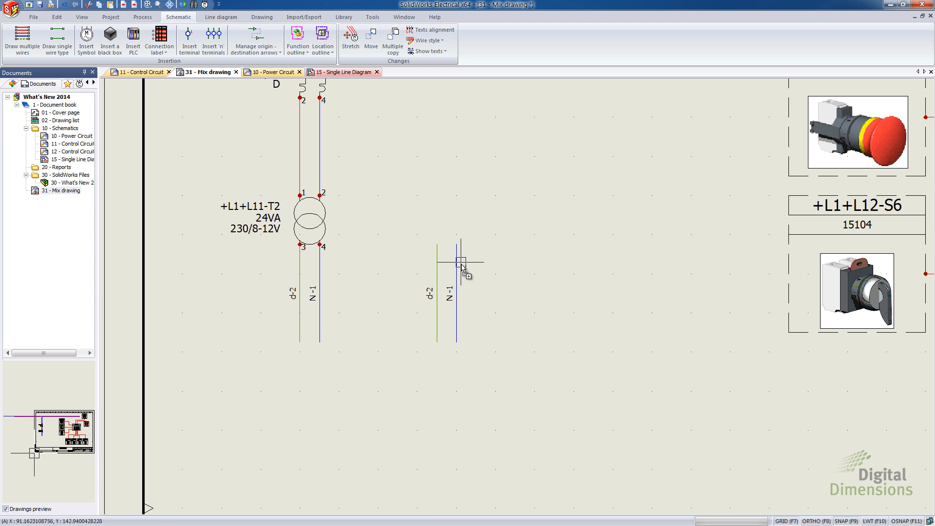
left_click(456, 244)
left_click(456, 244)
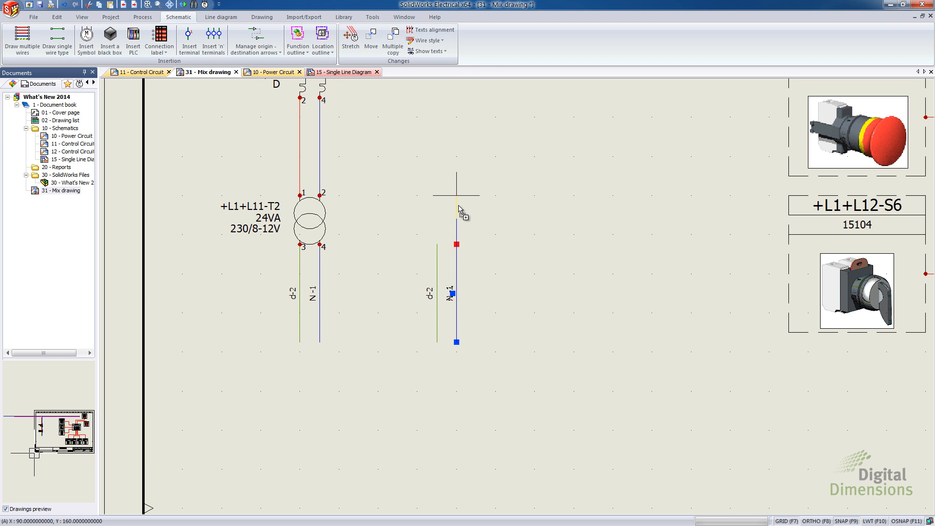
left_click(456, 195)
left_click(437, 258)
left_click(437, 244)
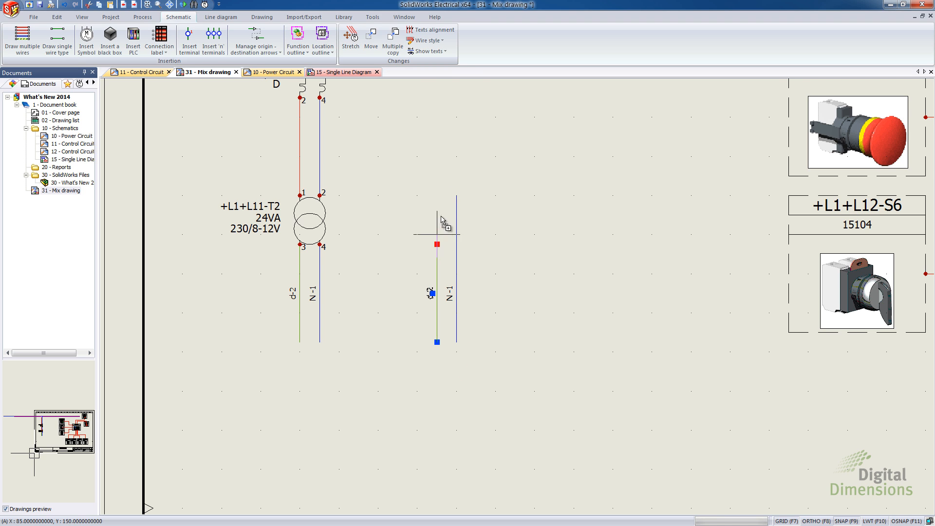
left_click(436, 196)
key("Escape")
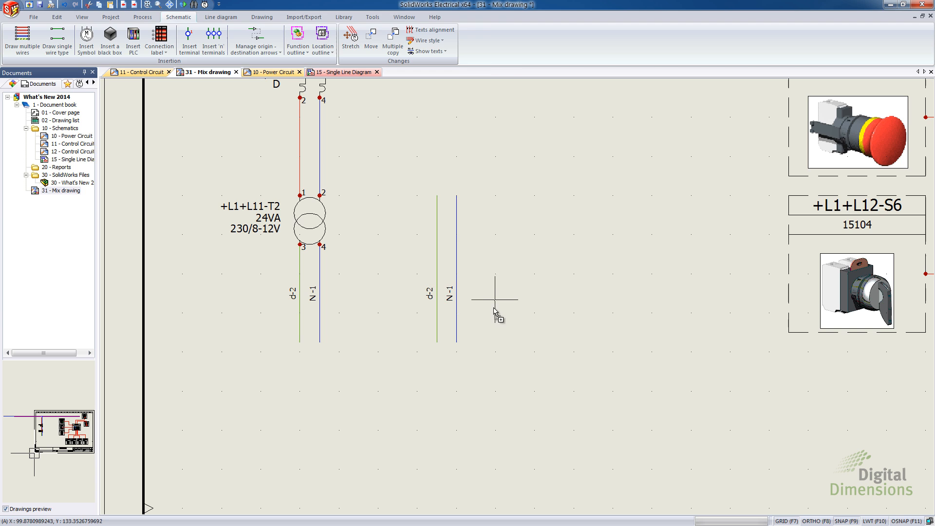
- Extend the copied wires downward past the originals, with the blue wire ending slightly lower than the green one
left_click(456, 338)
left_click(456, 341)
left_click(457, 411)
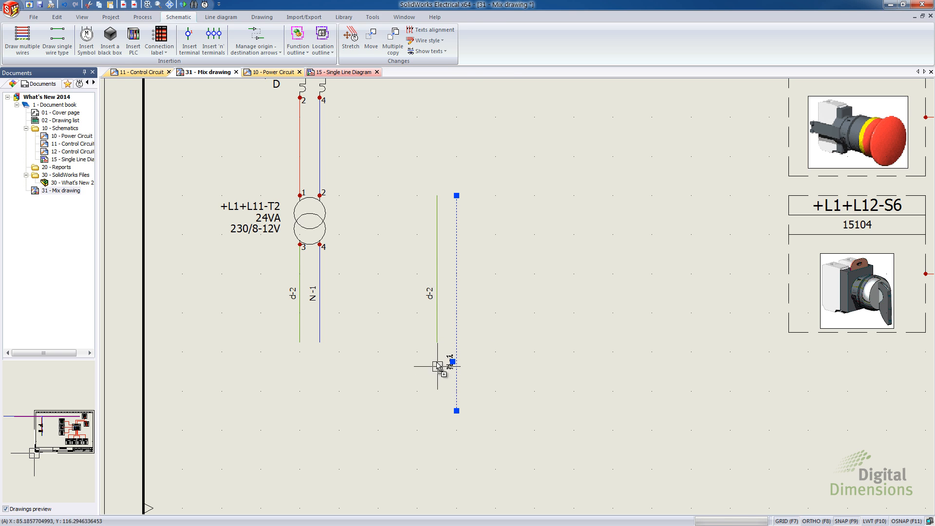
left_click(436, 336)
left_click(437, 343)
left_click(437, 391)
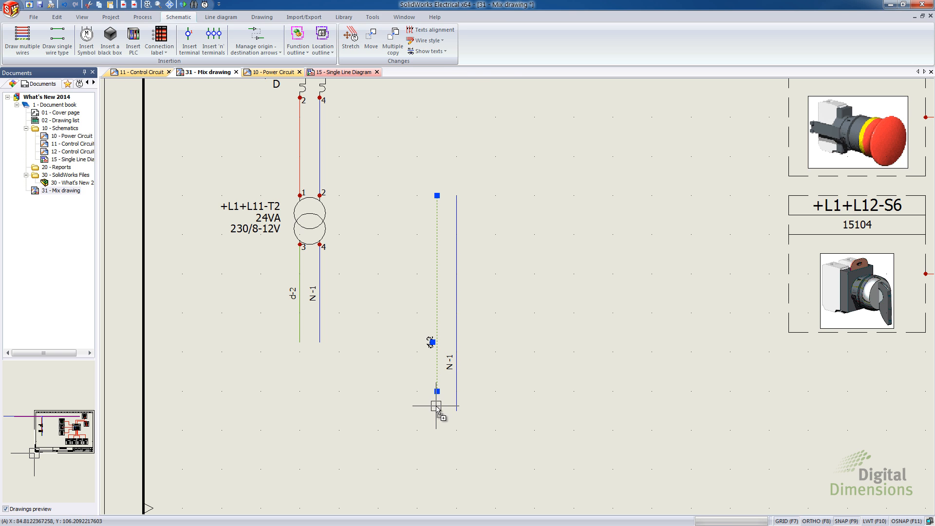
key("Escape")
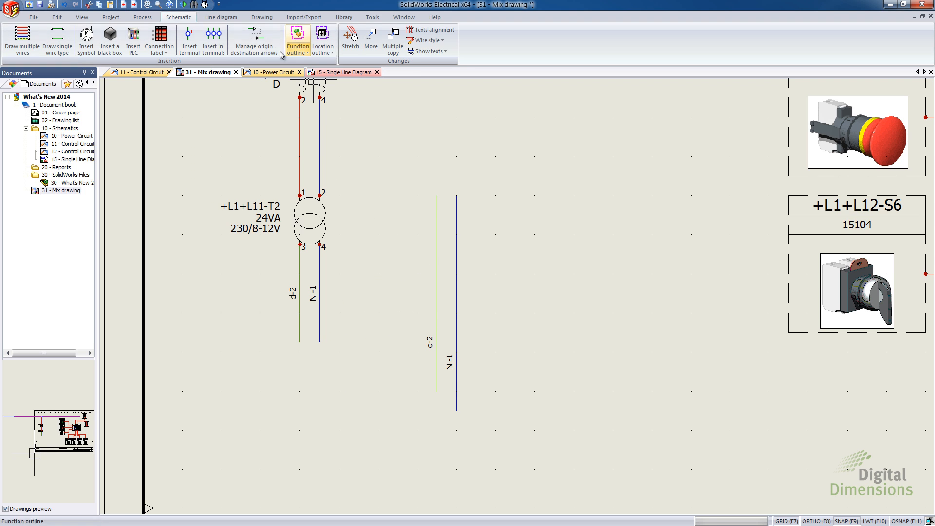
- Automatically insert origin-destination arrows across the whole project using Autoconnect, and follow the copied blue wire's arrow to the Power Circuit drawing
left_click(258, 51)
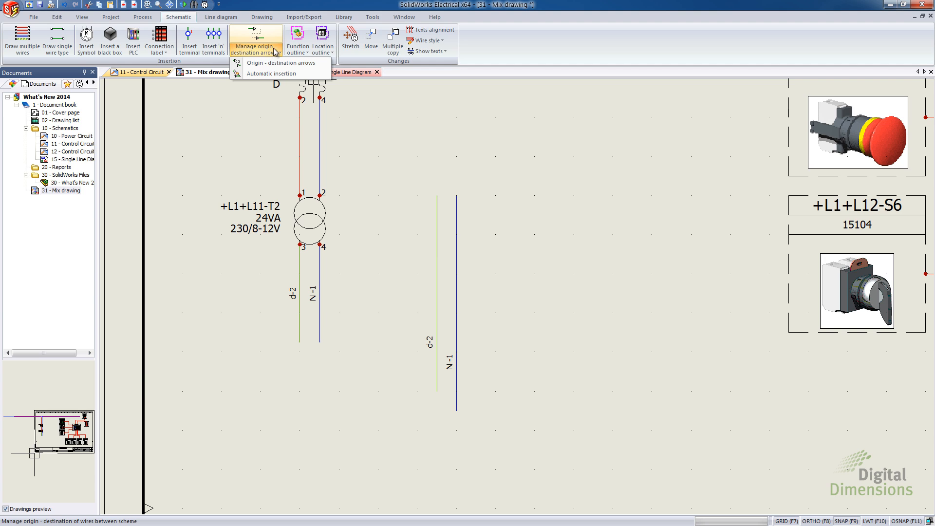
left_click(273, 74)
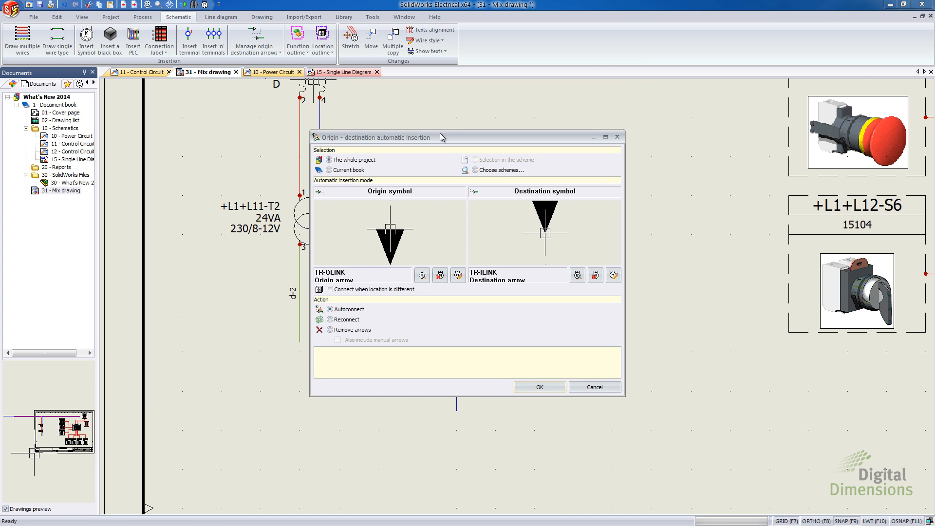
left_click_drag(443, 141, 458, 98)
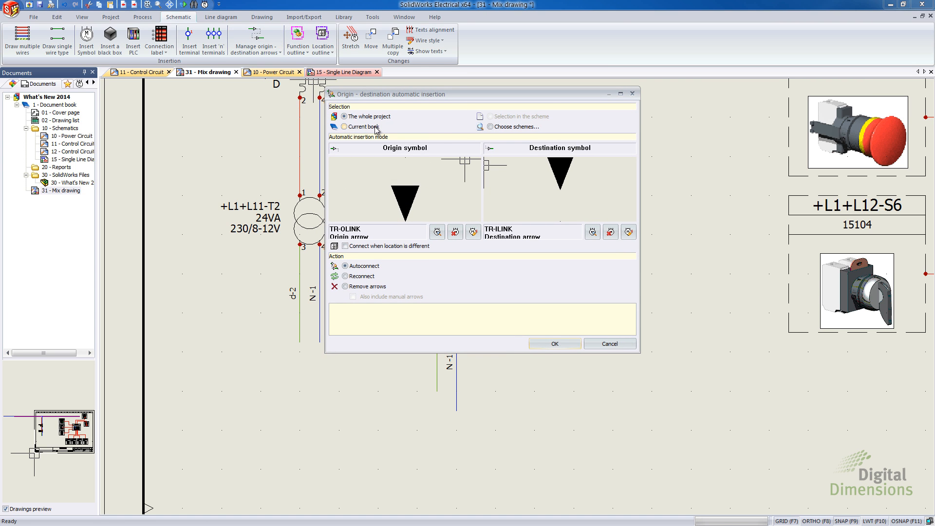
left_click(507, 128)
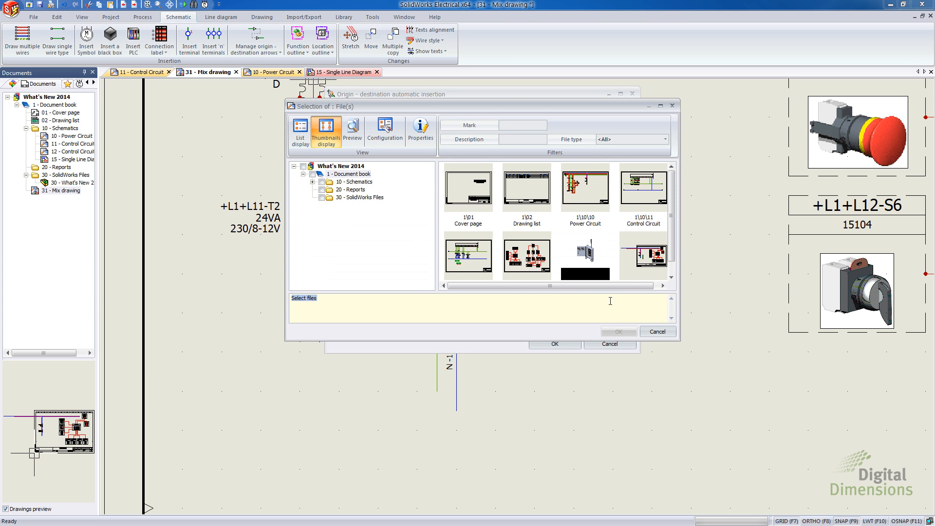
left_click(657, 332)
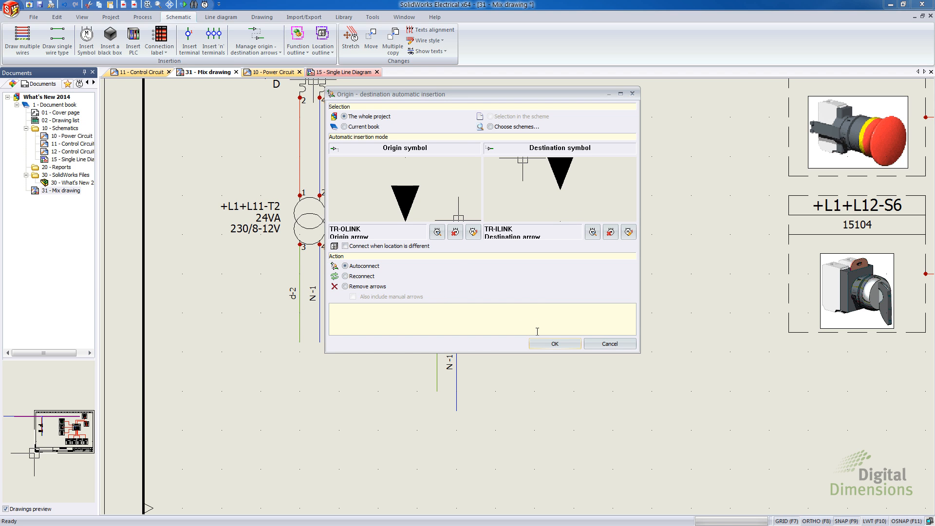
left_click(555, 344)
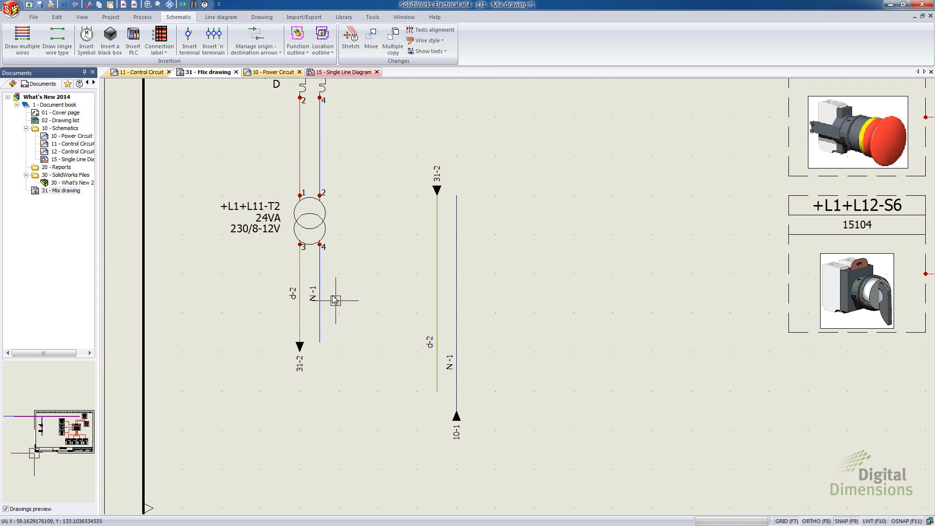
double_click(456, 424)
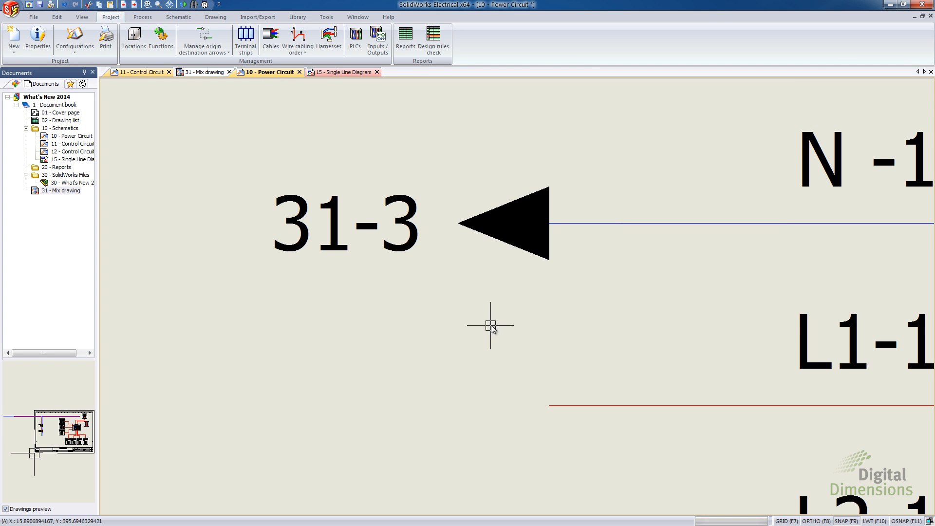
- Return from the Power Circuit drawing's origin-destination arrow to the Mix drawing
scroll(566, 320, "down", 5)
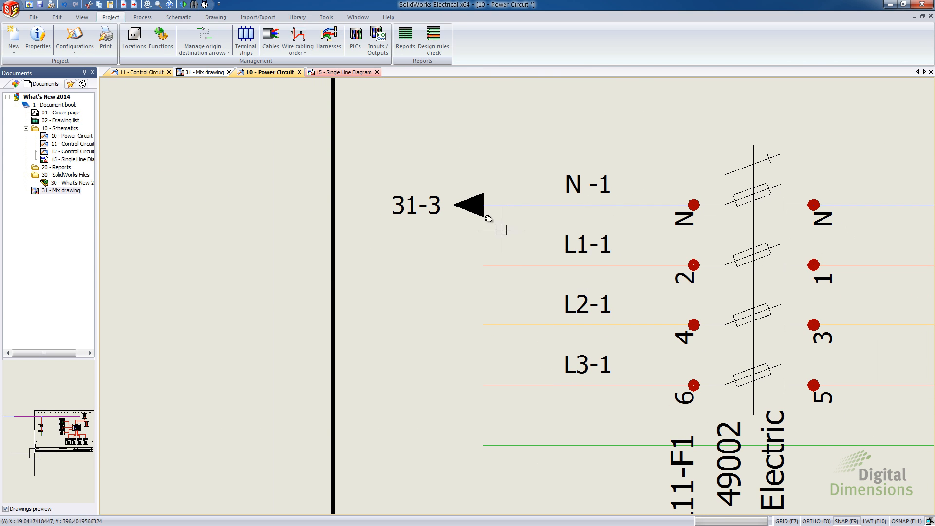
left_click(213, 73)
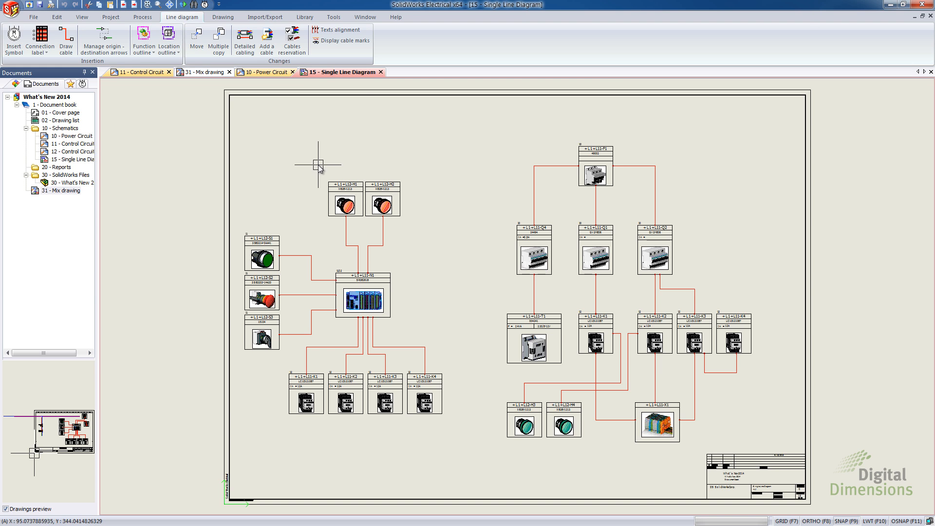
- Publish all drawings of the document book to eDrawings and switch to the published What's New 2014 file in eDrawings
right_click(56, 107)
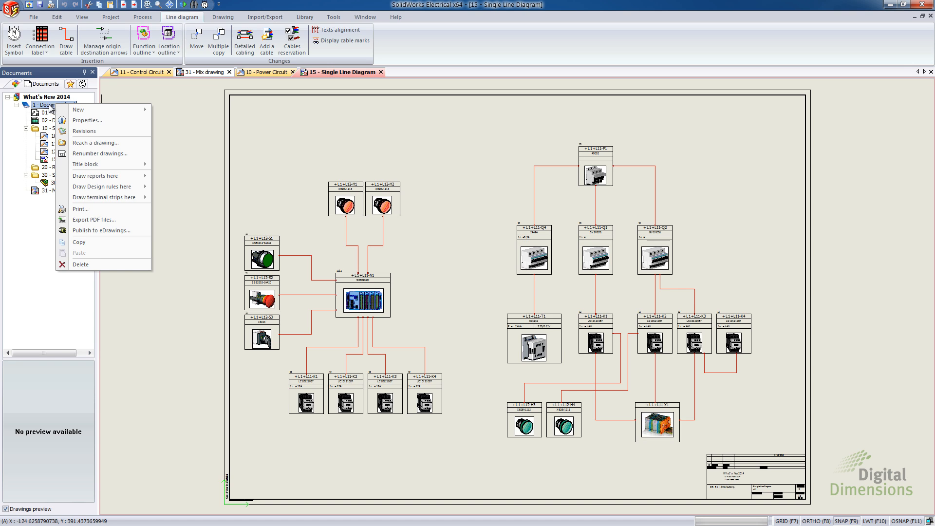
left_click(102, 230)
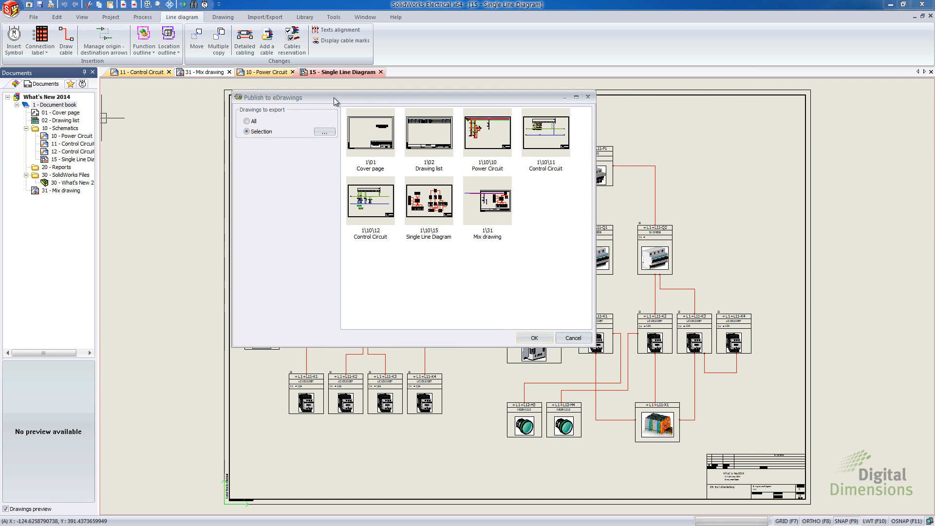
left_click(253, 121)
left_click(534, 338)
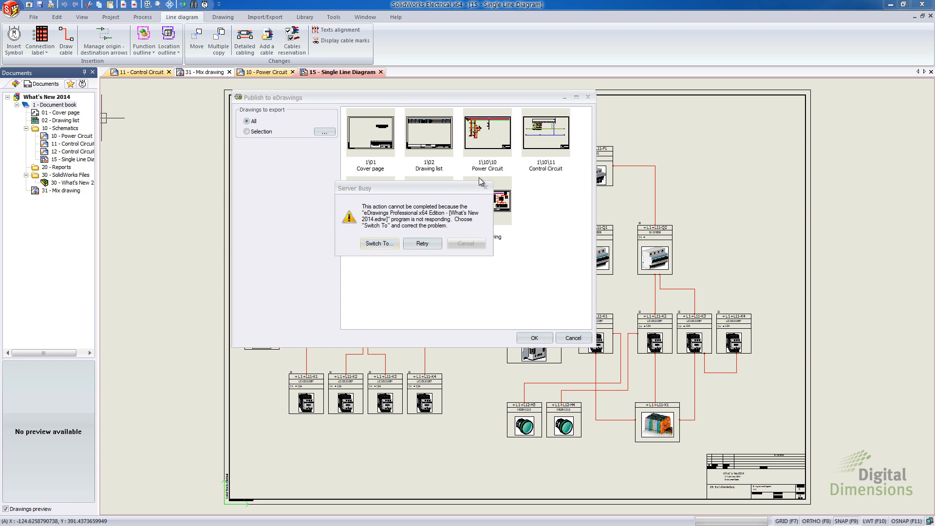
left_click(367, 242)
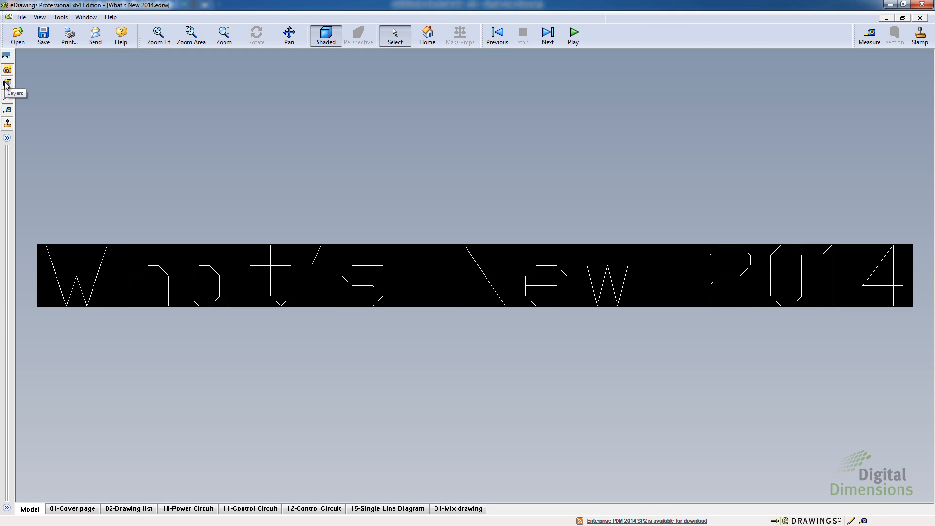
- Show the sheet overview and review the cover page, the drawing list and the Power Circuit's breakers up close
left_click(7, 56)
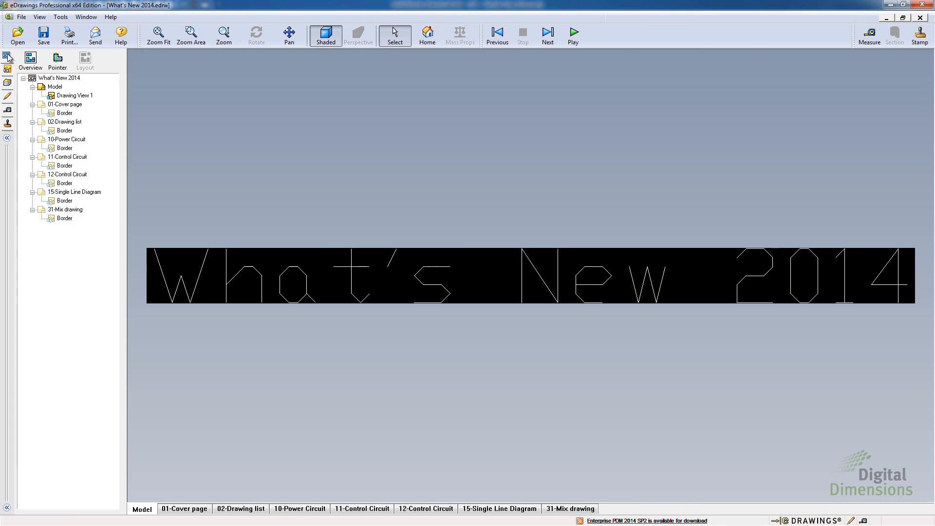
left_click(55, 104)
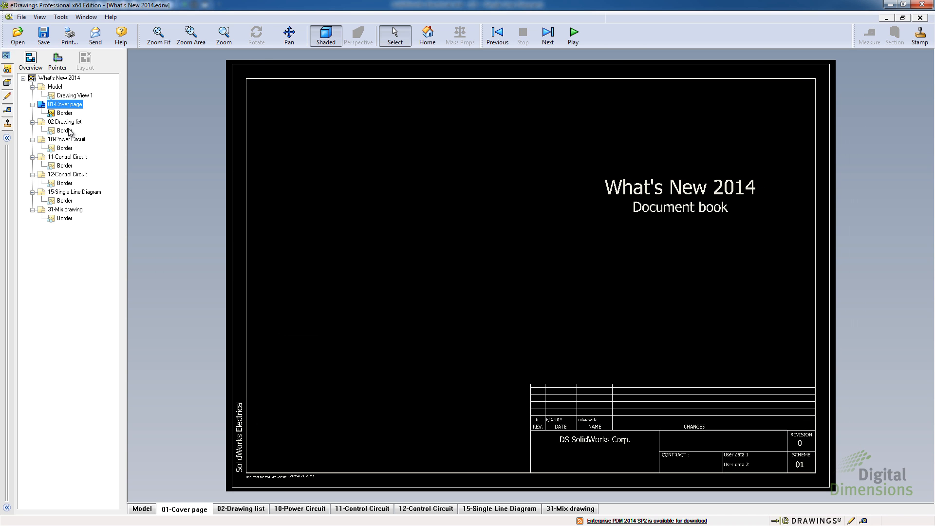
left_click(58, 122)
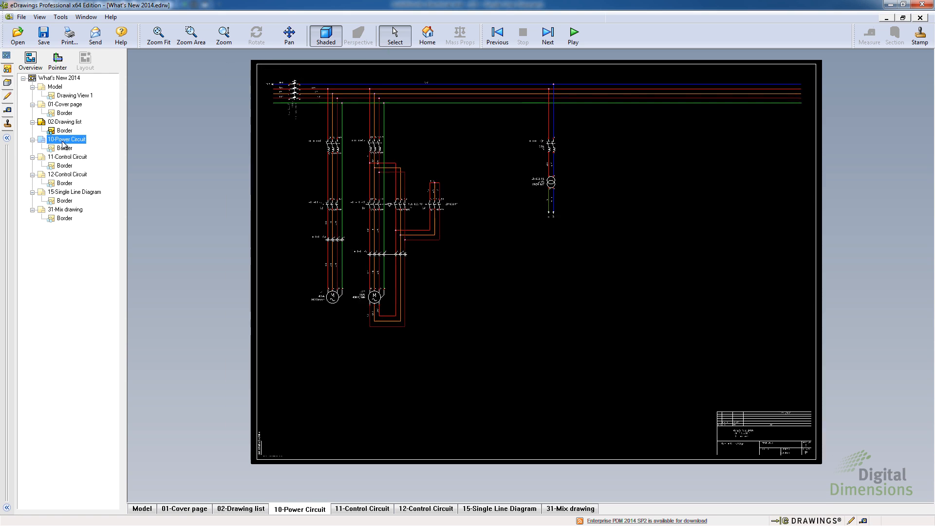
left_click(371, 172)
scroll(368, 179, "down", 3)
scroll(363, 179, "up", 4)
scroll(518, 289, "up", 5)
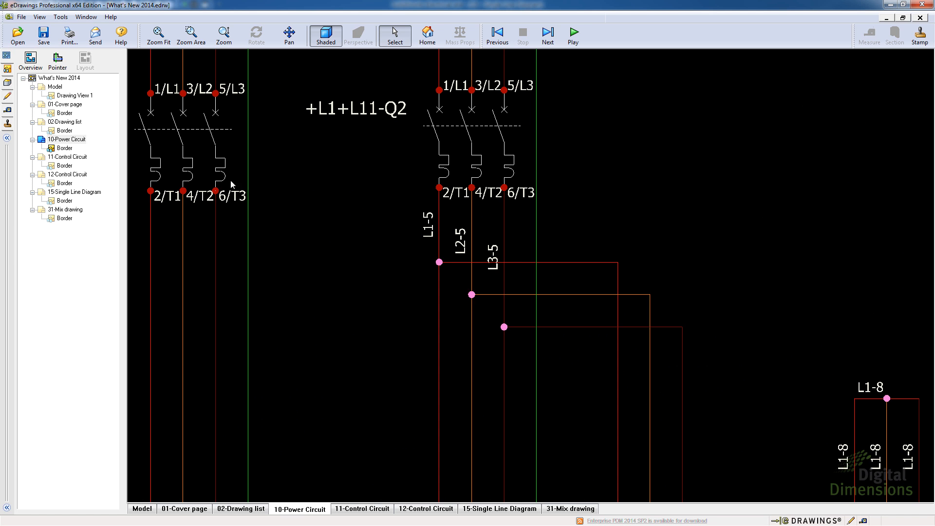
- Review both published Control Circuit sheets and the Single Line Diagram, examining the 11-Control Circuit wiring up close
left_click(68, 157)
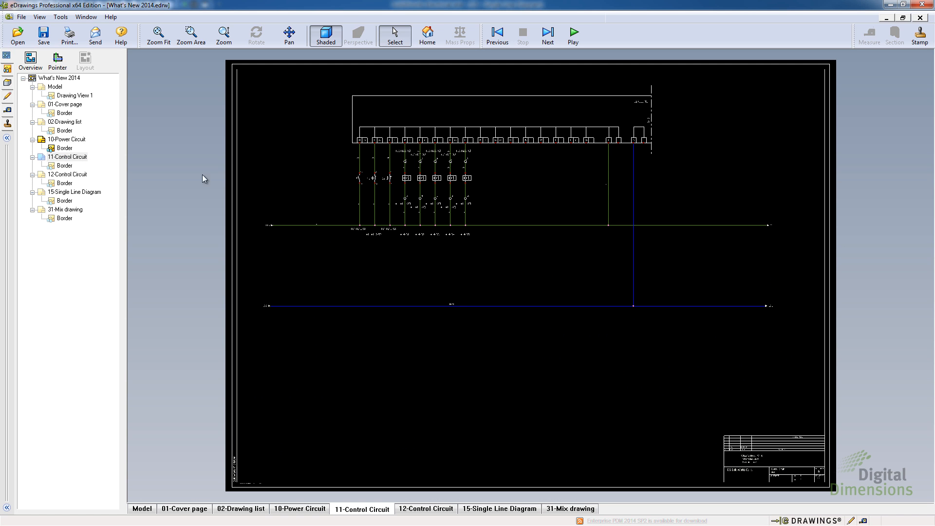
scroll(466, 170, "up", 5)
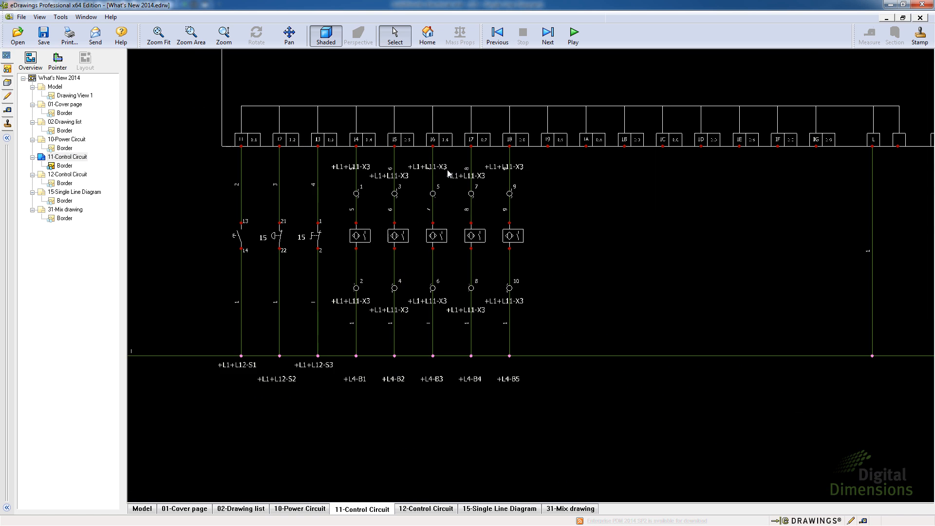
left_click(68, 174)
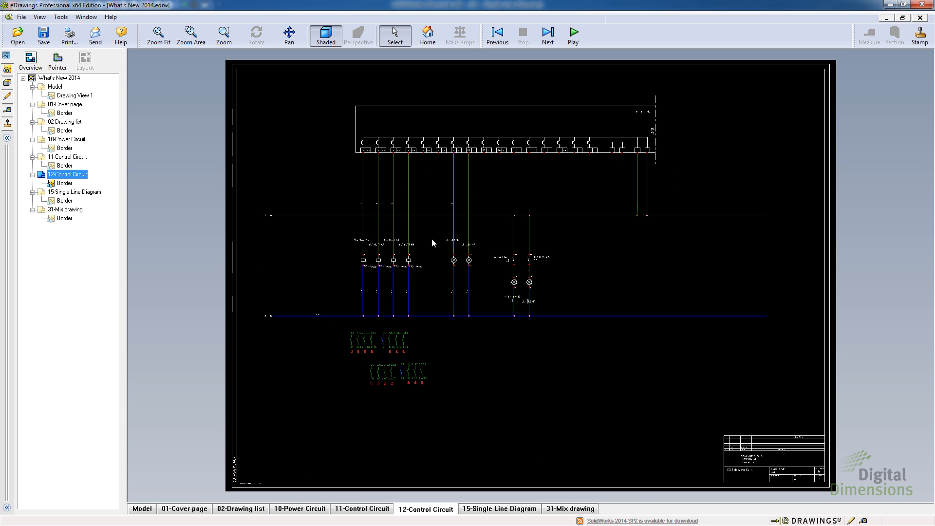
left_click(75, 191)
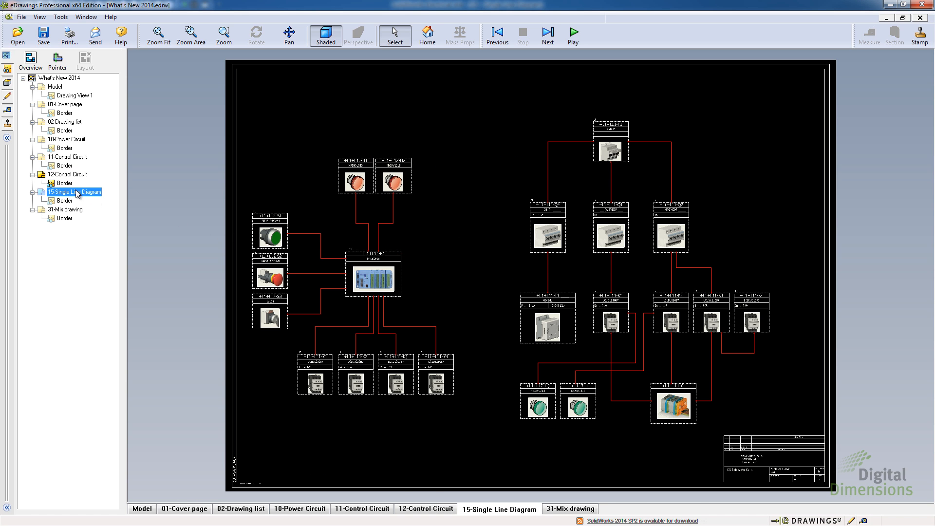
- Open the published 31-Mix drawing and examine the +L1+L11-N2 PLC with its connected components up close
left_click(62, 210)
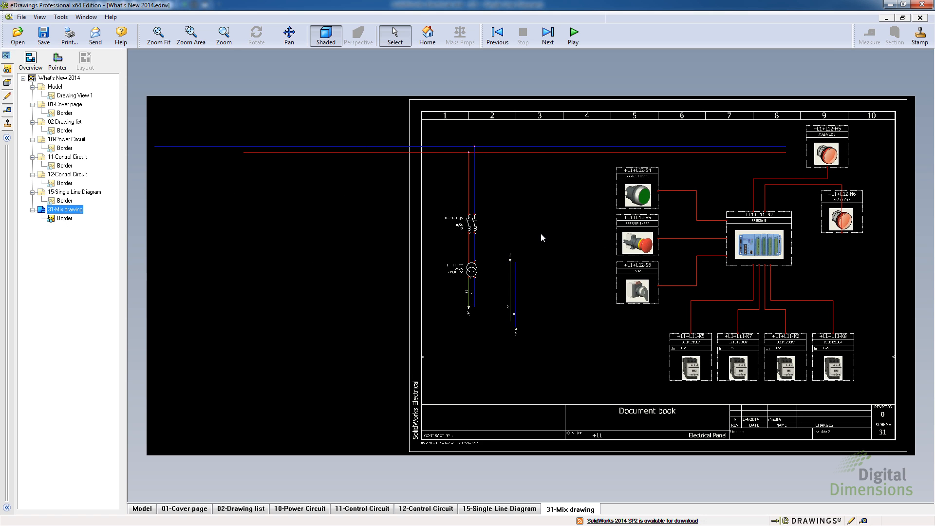
middle_click_drag(639, 282, 462, 268)
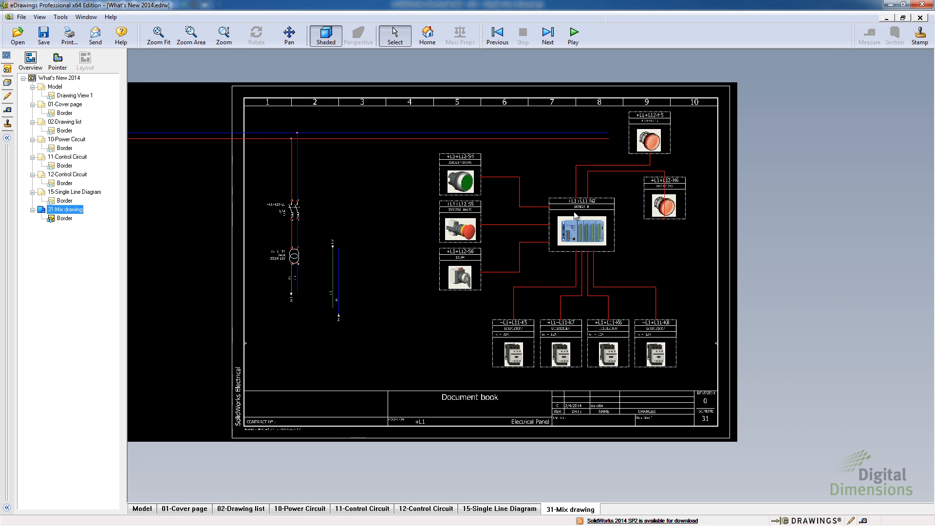
scroll(577, 234, "up", 5)
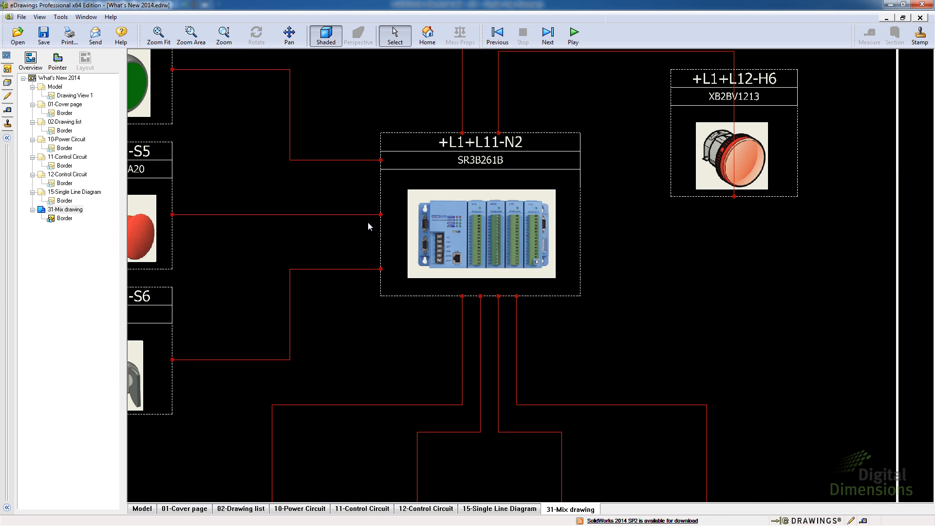
mouse_move(367, 224)
middle_mouse_down()
mouse_move(474, 206)
mouse_move(607, 275)
mouse_move(602, 295)
mouse_move(595, 258)
middle_mouse_up()
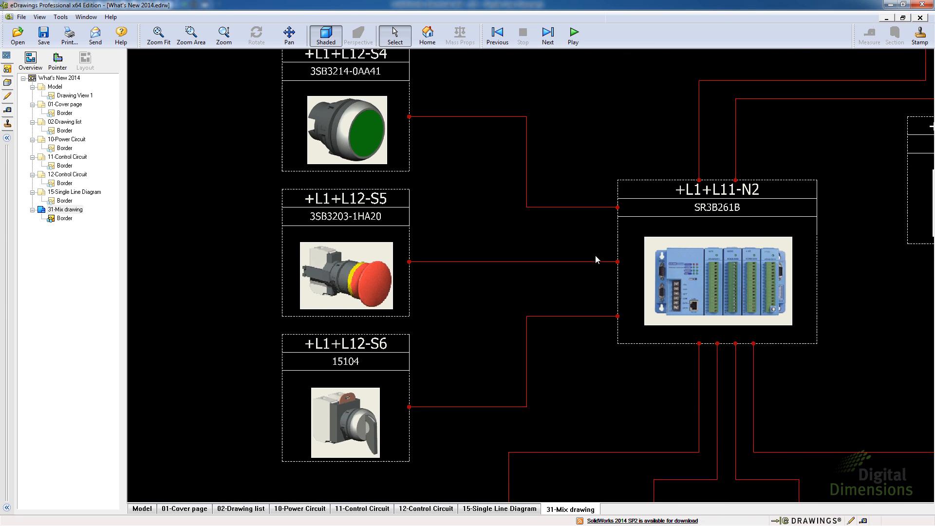
scroll(541, 224, "down", 3)
middle_click_drag(444, 221, 403, 199)
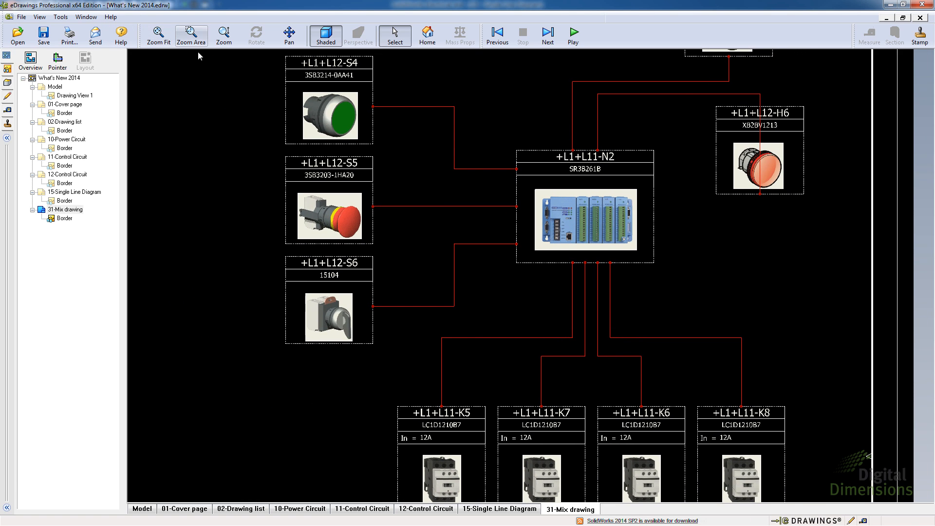
scroll(685, 169, "down", 5)
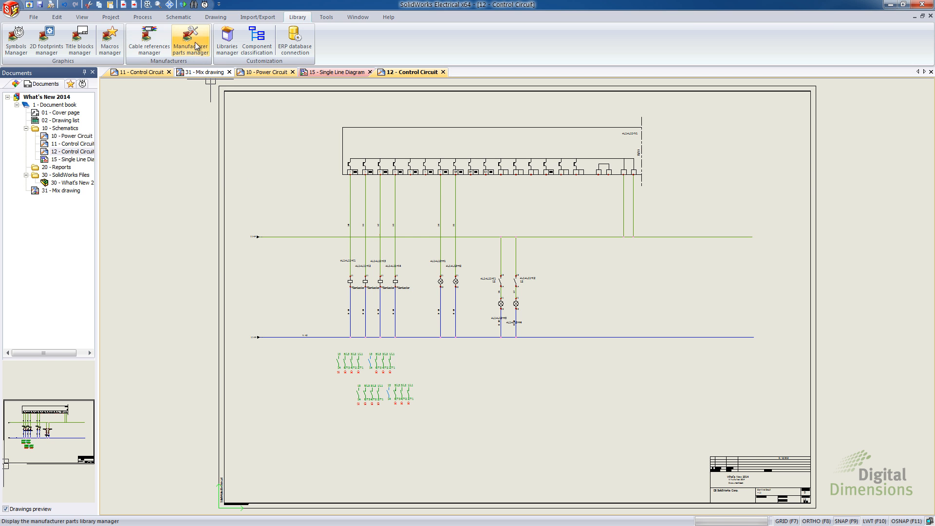
- Switch to SolidWorks Electrical and load Lapp.cable.tewzip from the local content's cables folder through the Cable references manager
left_click(153, 51)
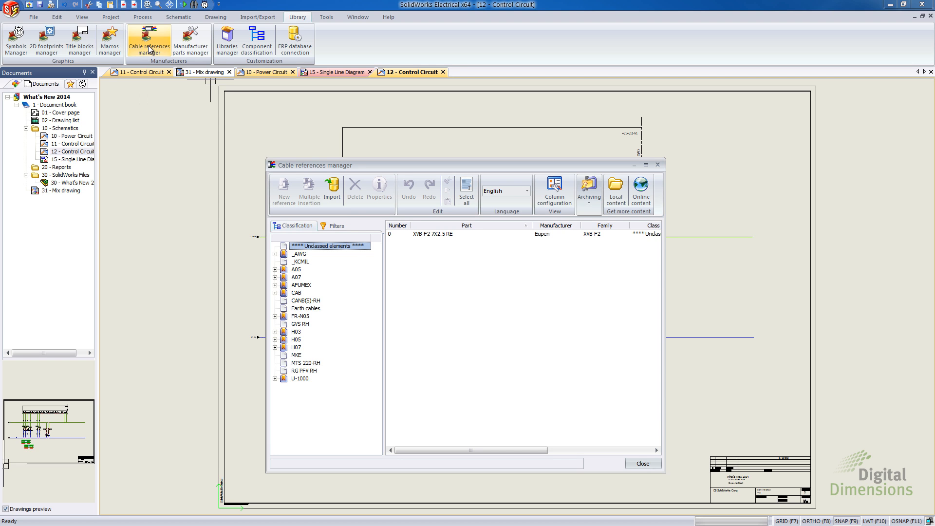
left_click_drag(288, 165, 251, 118)
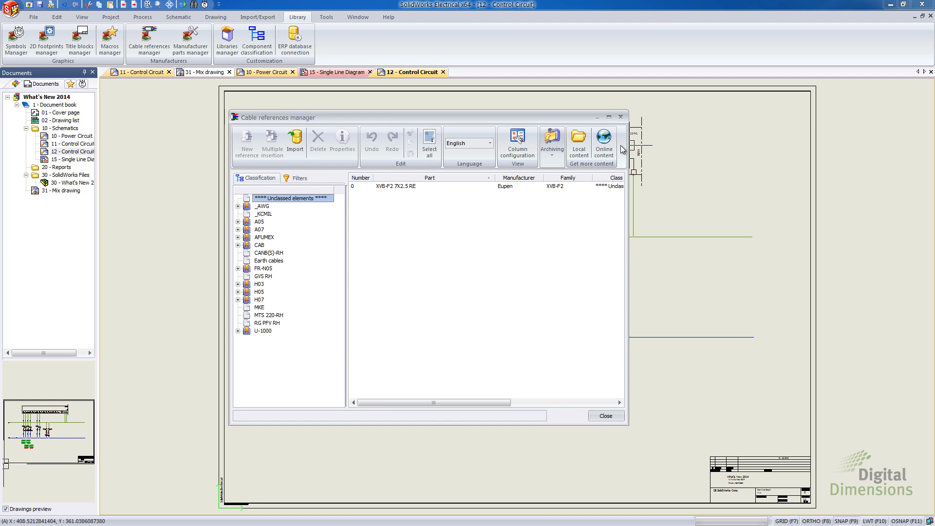
left_click(583, 157)
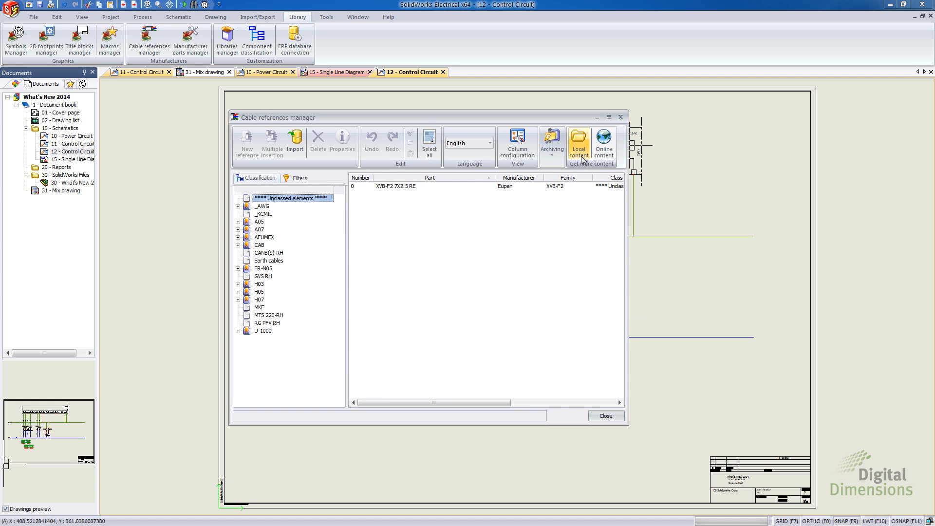
left_click_drag(546, 171, 525, 187)
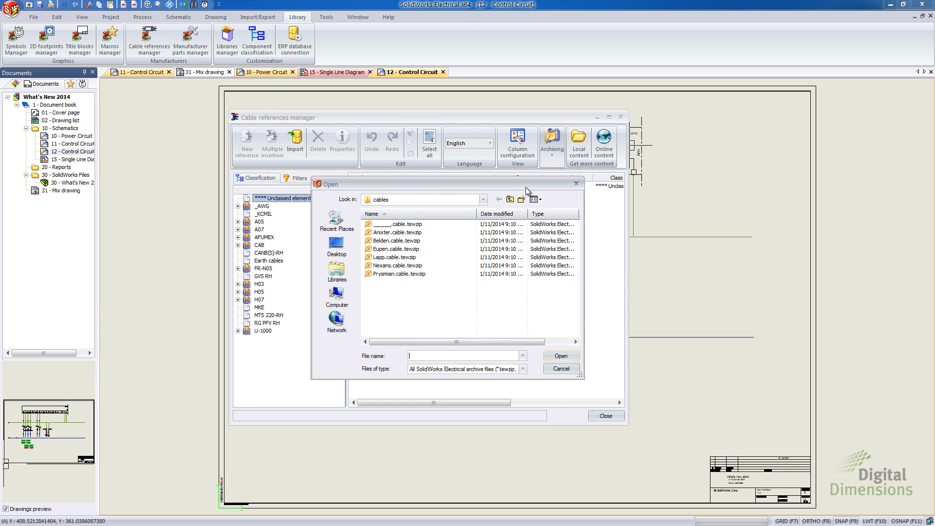
left_click(485, 199)
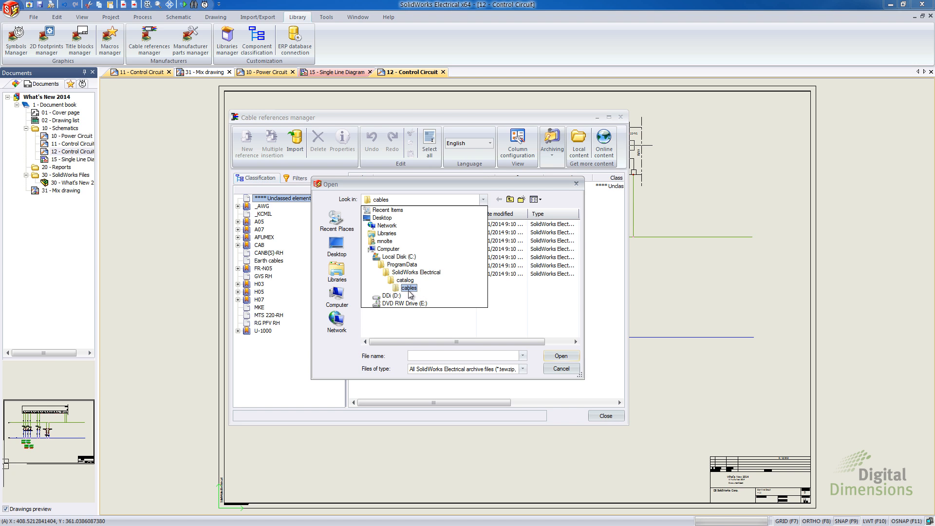
left_click(409, 289)
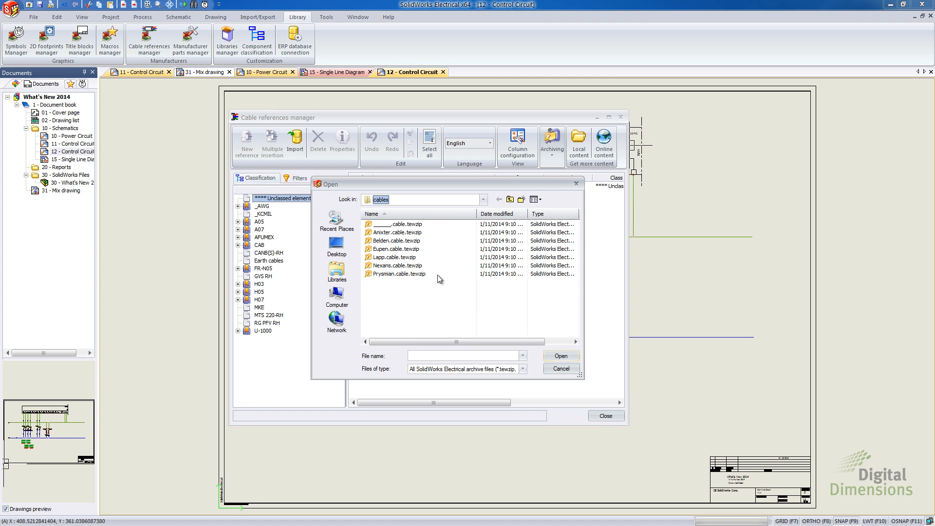
left_click(395, 257)
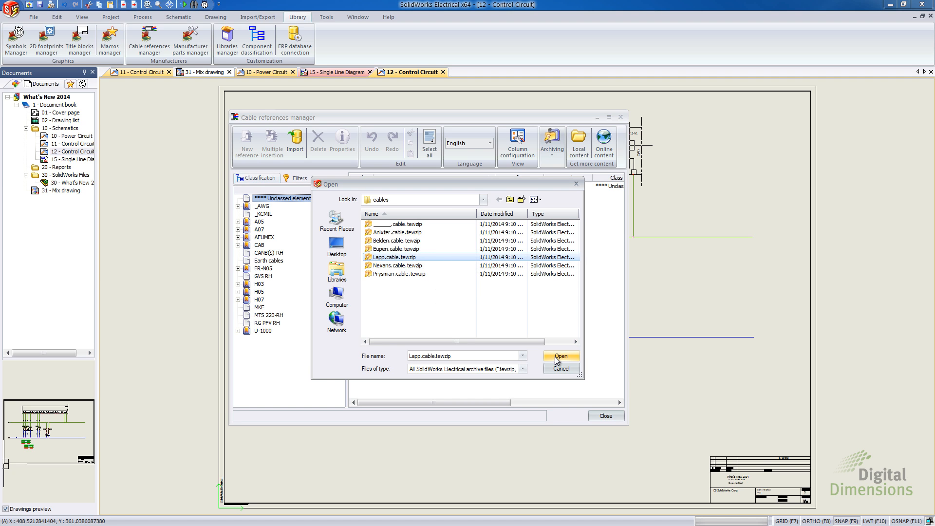
left_click(560, 355)
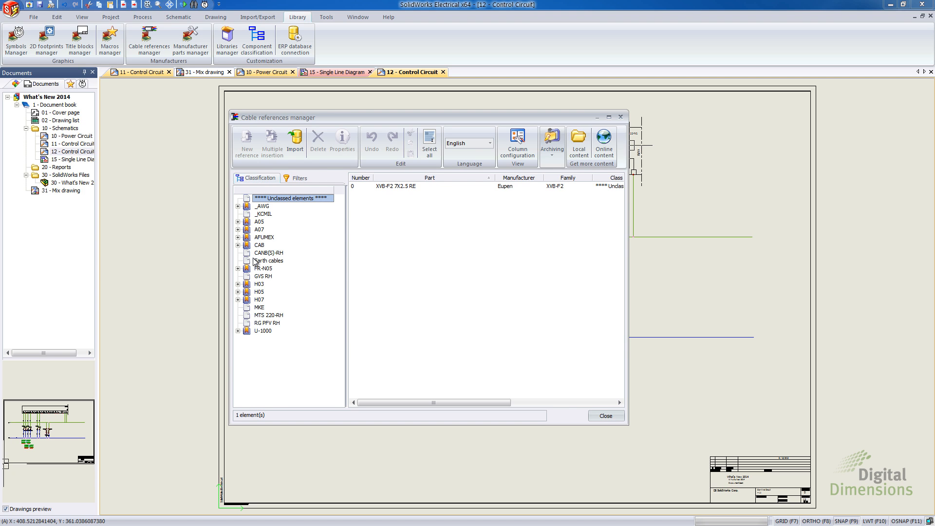
- Browse the cable references in the CAB, A05, FR-N05 and H03 classes
left_click(261, 237)
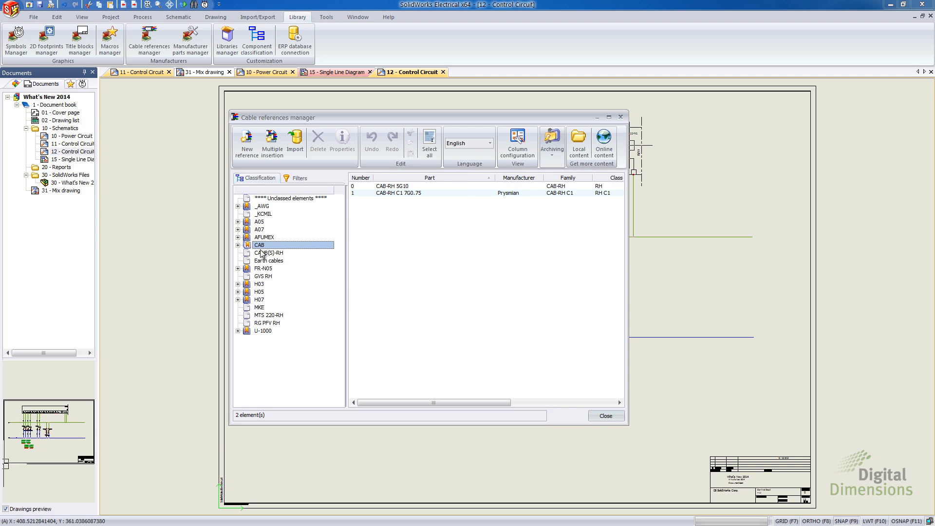
left_click(260, 222)
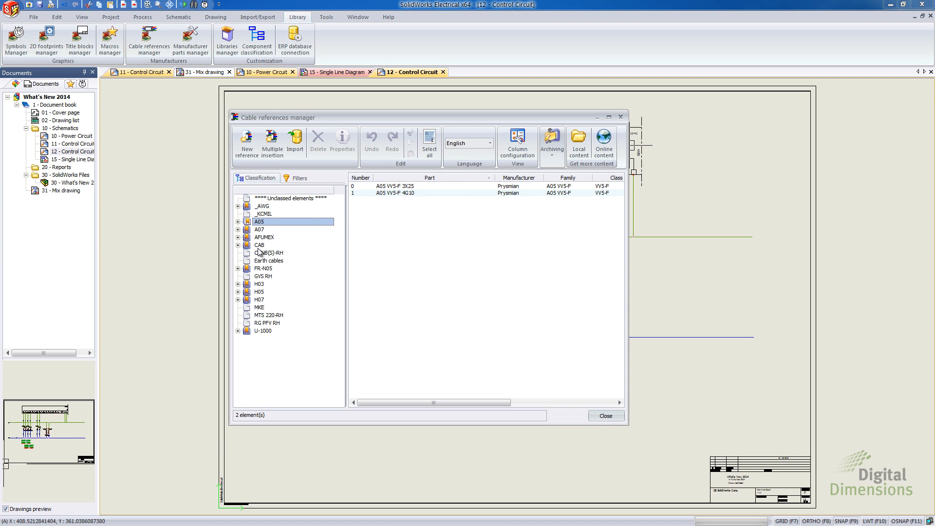
left_click(261, 269)
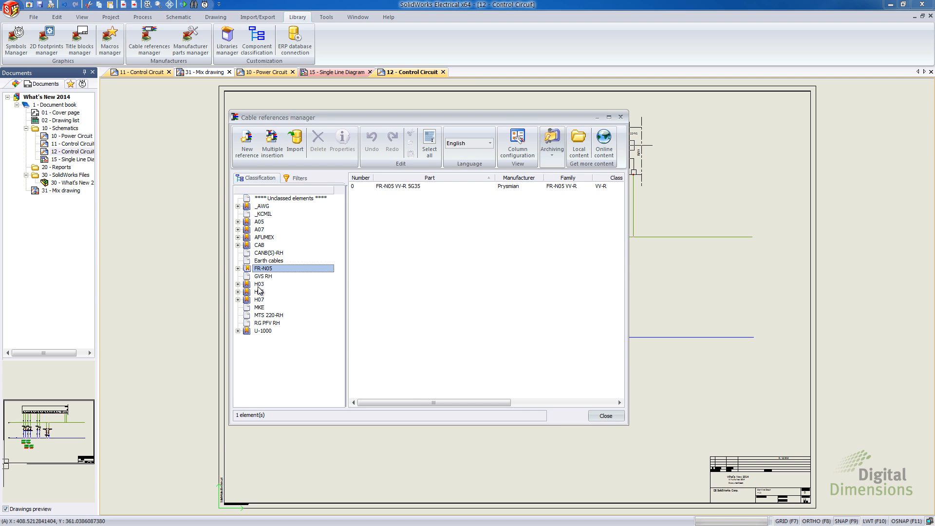
left_click(260, 285)
- Filter the H03 class cables by the manufacturer Lapp, and close the Cable references manager
left_click(299, 178)
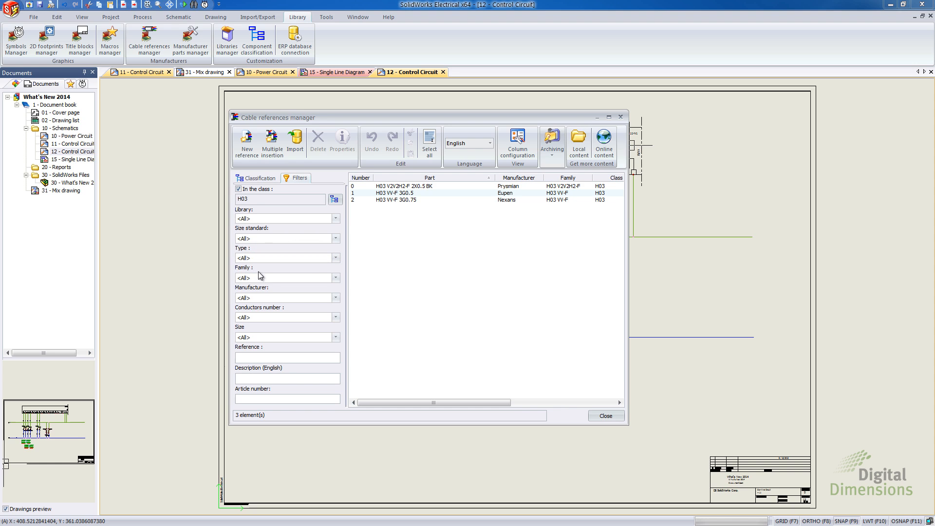
left_click(334, 297)
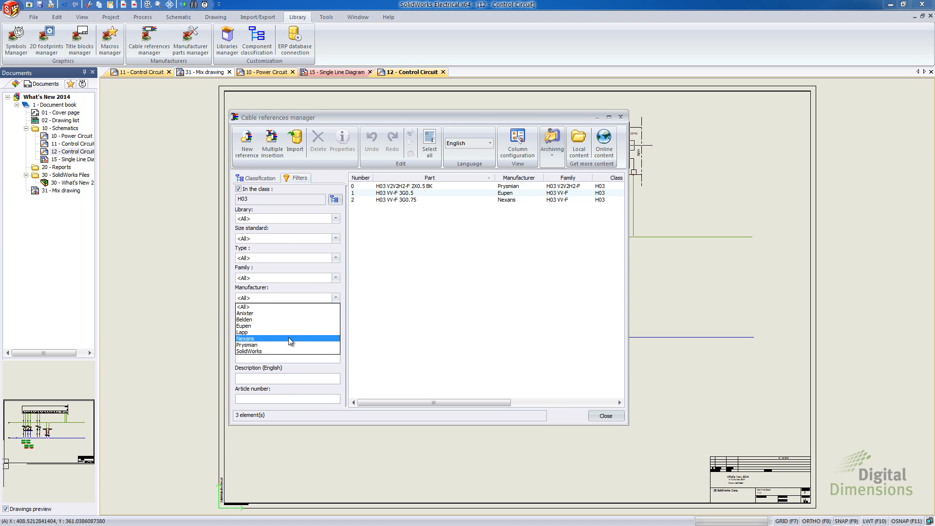
left_click(267, 332)
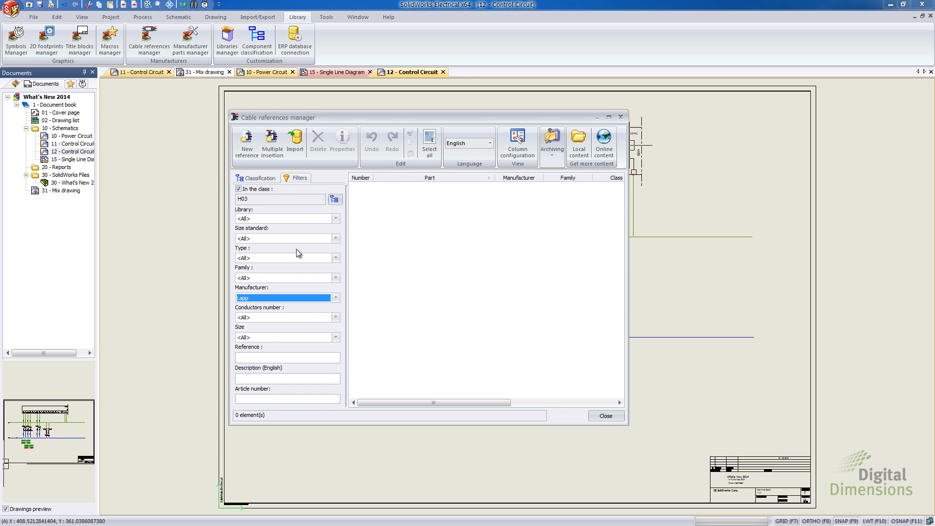
key("Escape")
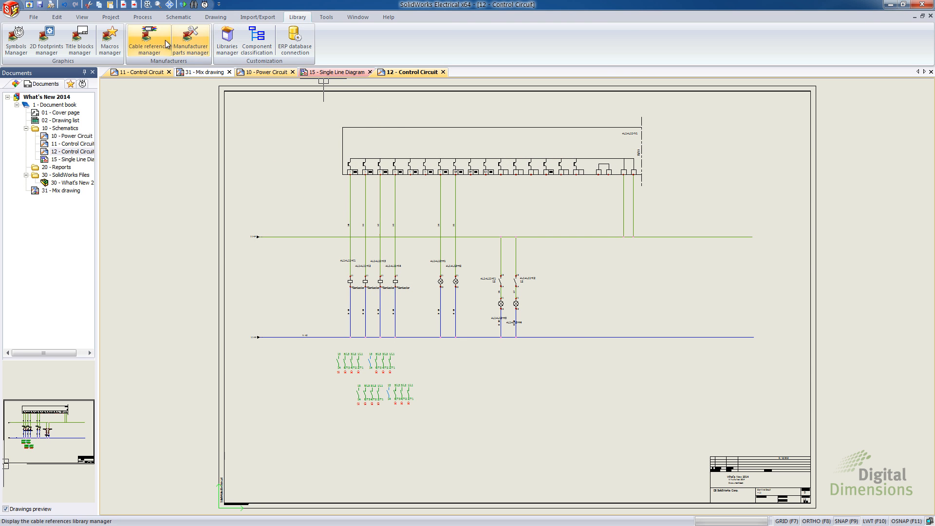
- Filter the cable references by manufacturer Lapp without a class restriction, browse the references, and close the Cable references manager
left_click(149, 41)
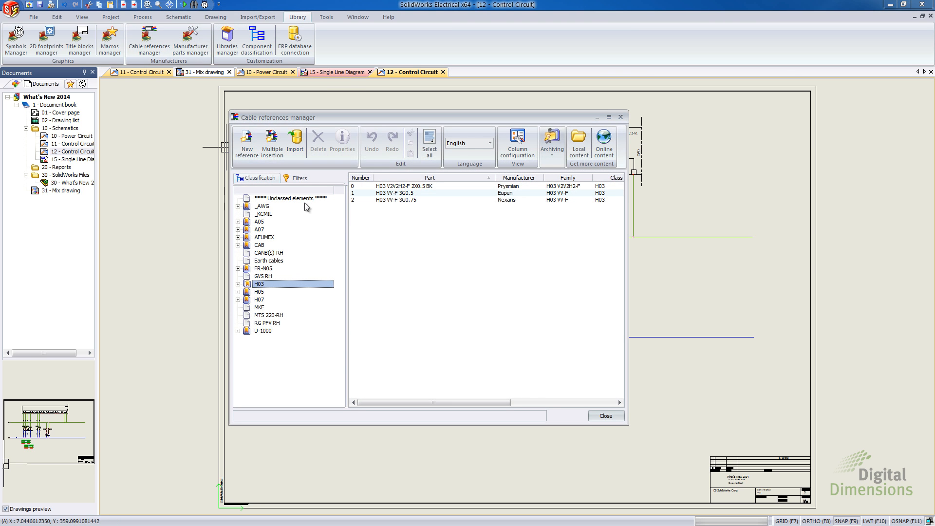
left_click(297, 178)
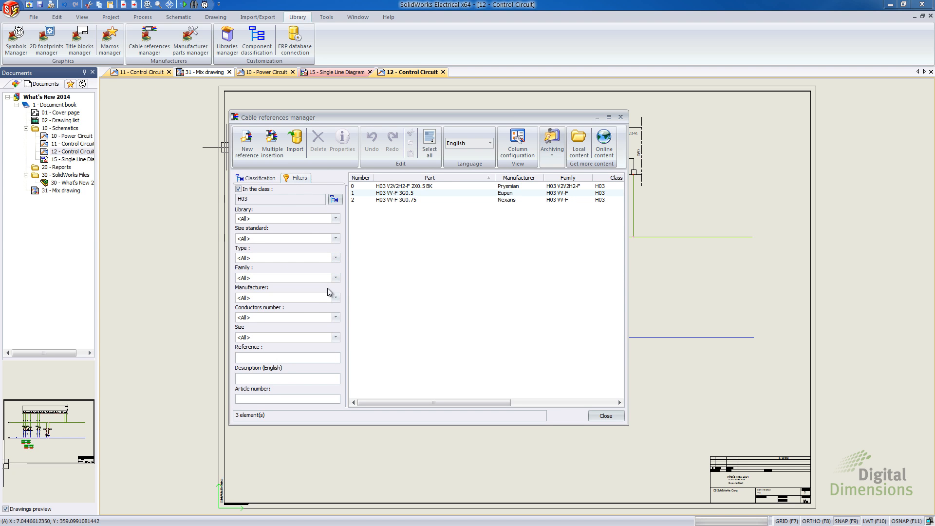
left_click(336, 297)
left_click(280, 334)
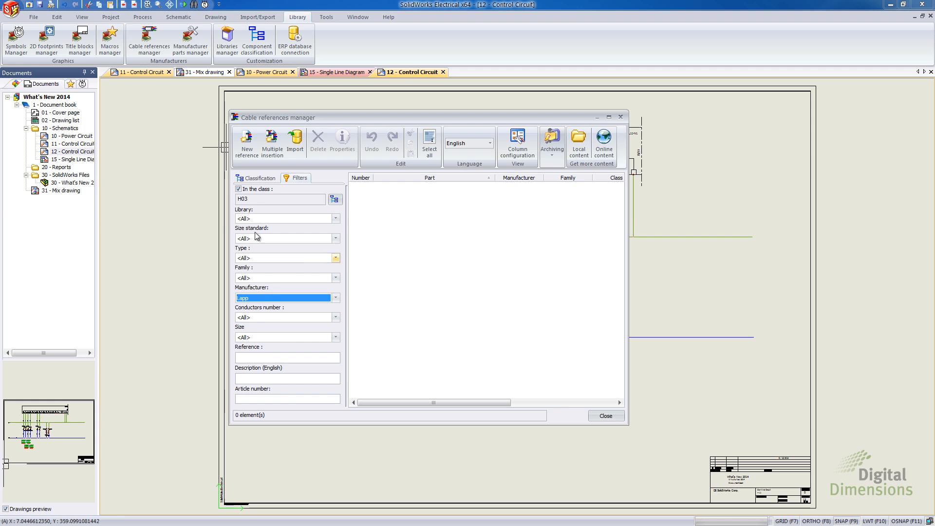
left_click(239, 189)
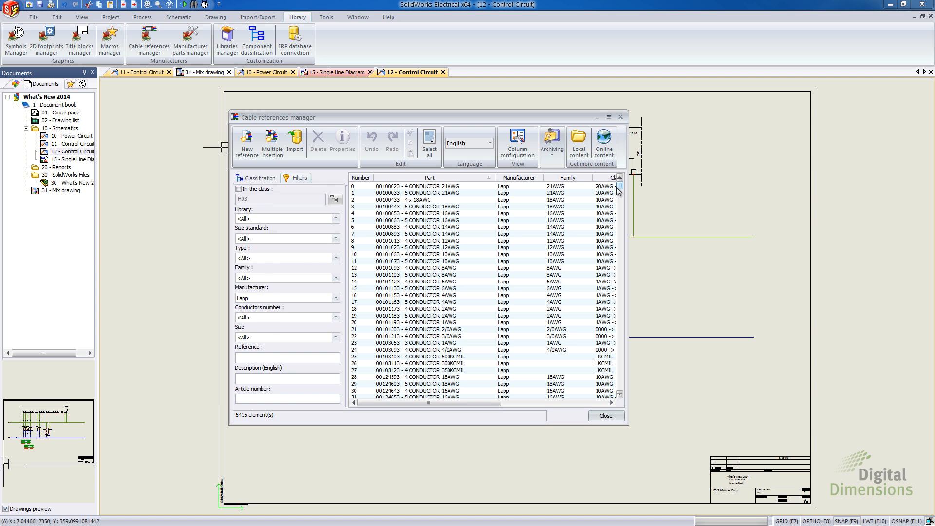
mouse_move(619, 188)
left_mouse_down()
mouse_move(616, 287)
mouse_move(619, 186)
mouse_move(617, 201)
left_mouse_up()
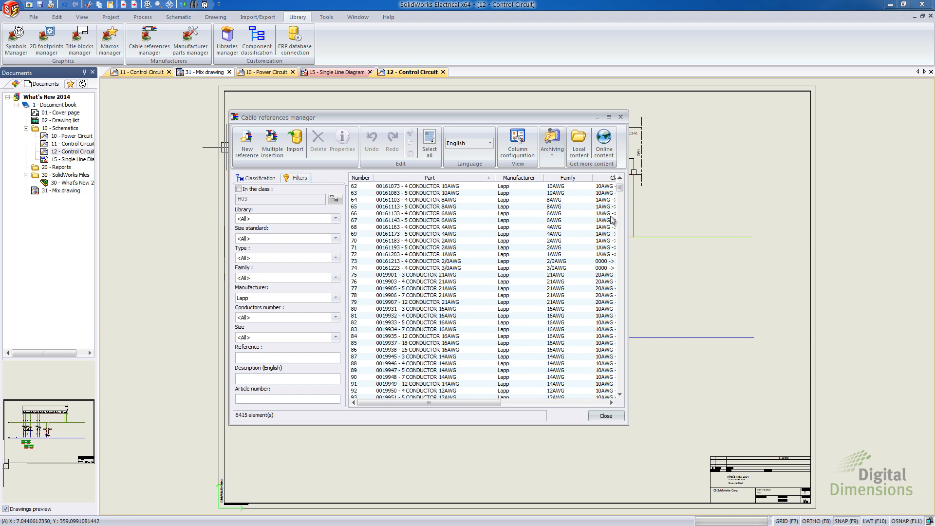
left_click(605, 416)
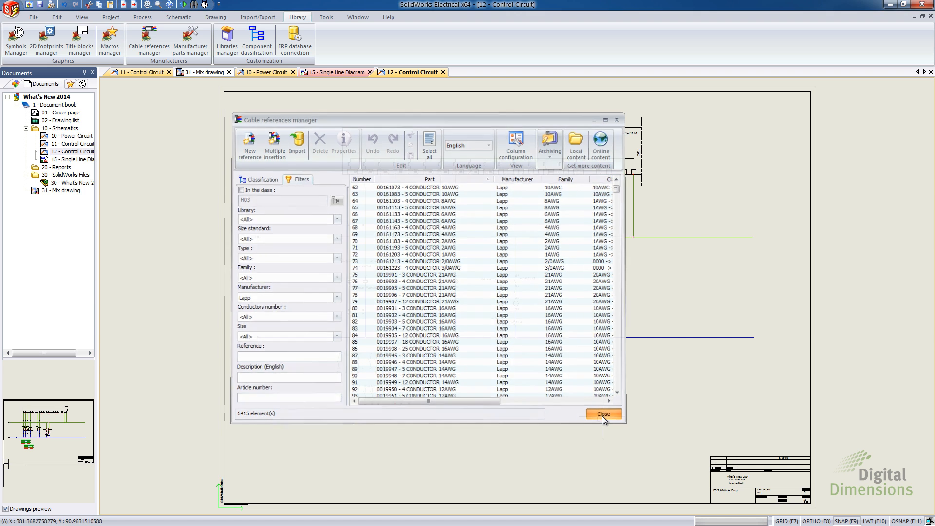
- Browse the manufacturer archives in the local content's parts folder through the Manufacturer parts manager, and leave without loading one
left_click(190, 40)
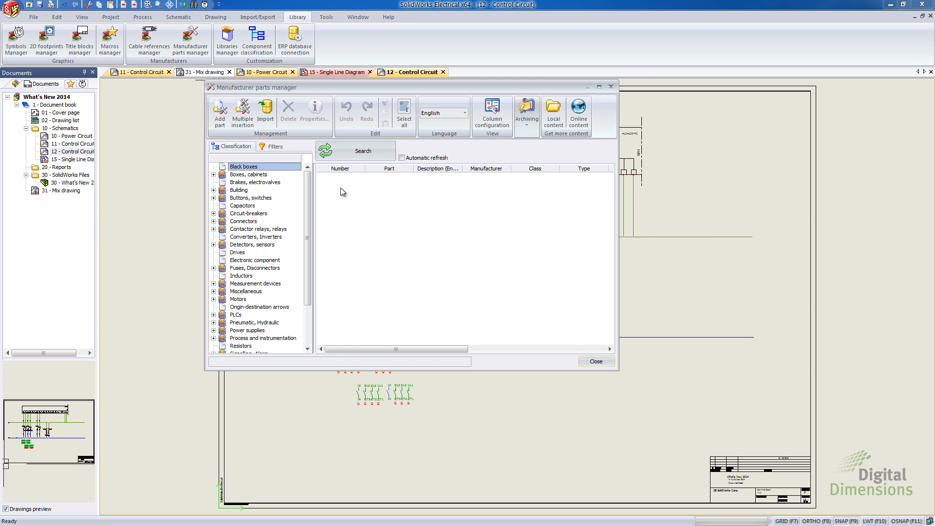
left_click(555, 117)
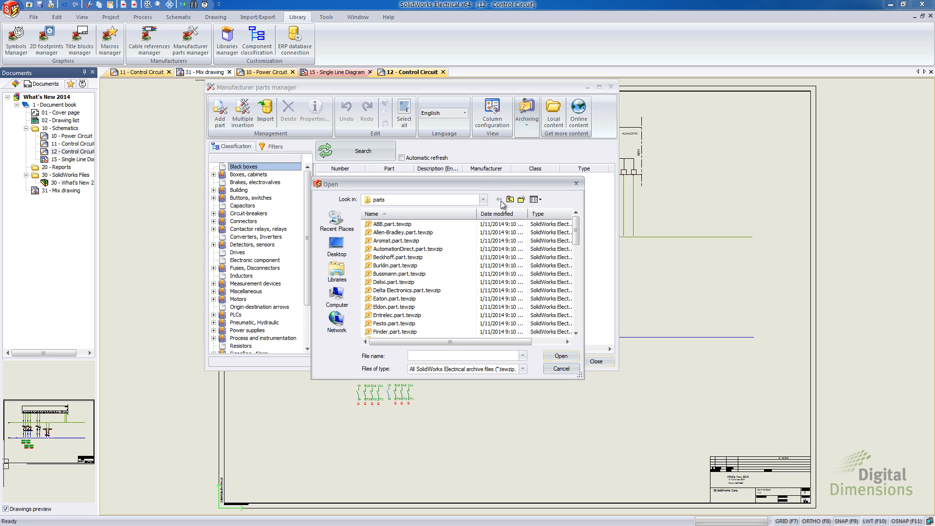
left_click(483, 200)
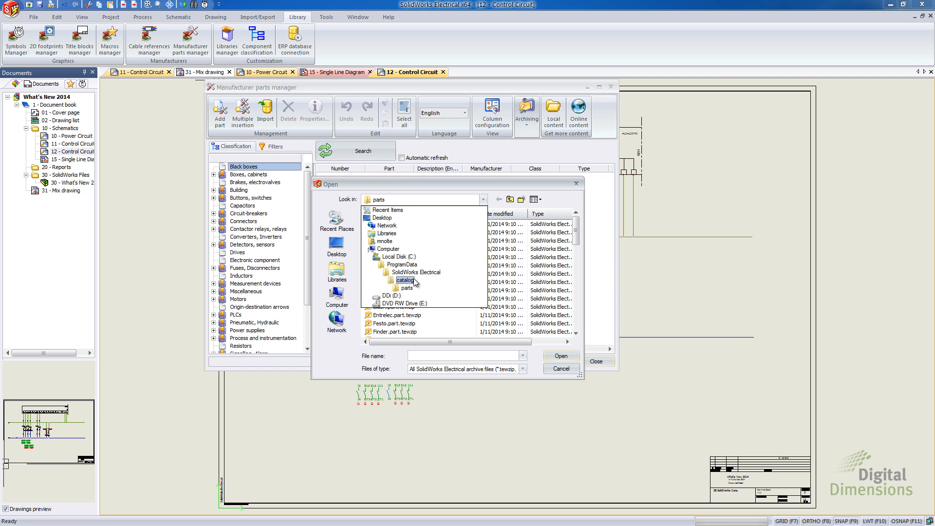
left_click(408, 292)
left_click(404, 283)
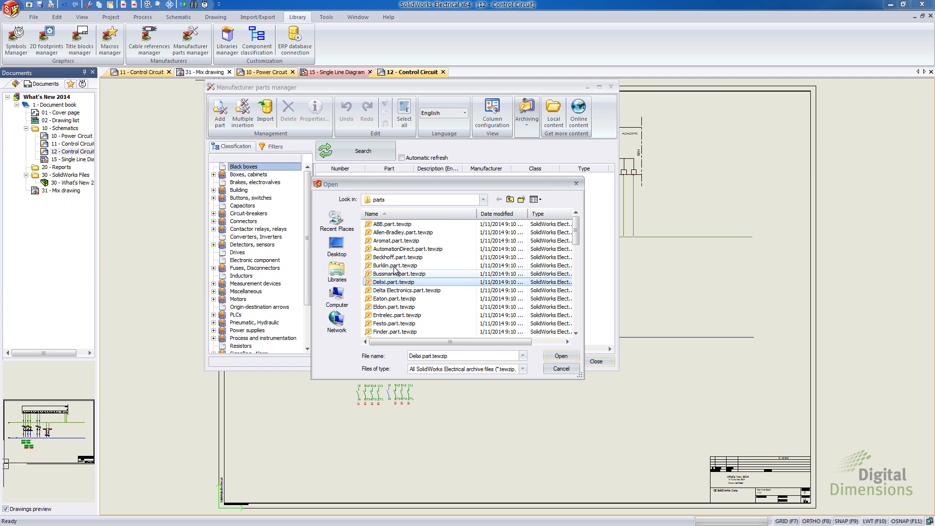
scroll(397, 270, "down", 5)
scroll(393, 297, "down", 5)
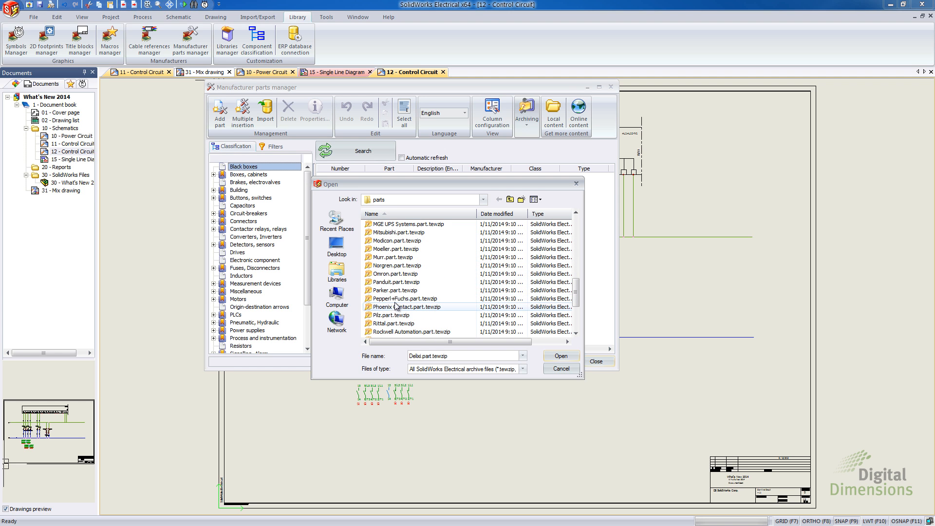
left_click(399, 275)
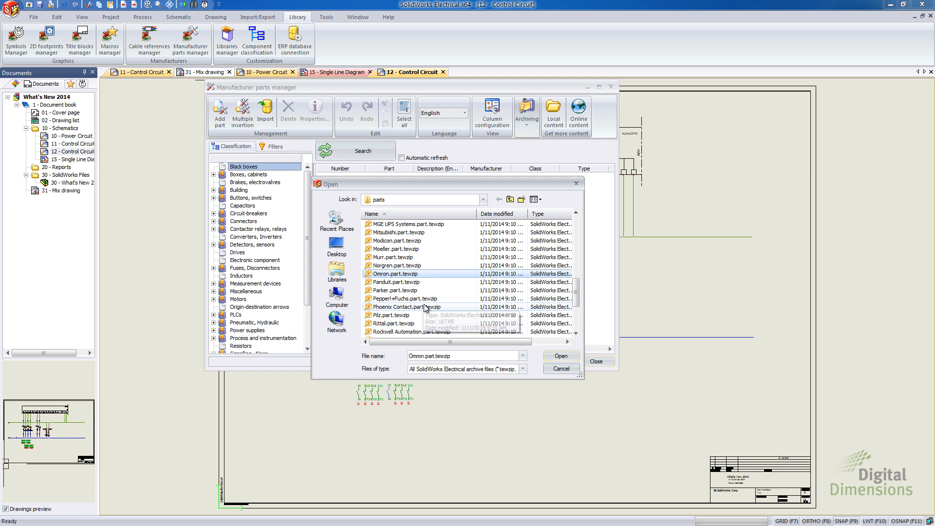
left_click(558, 368)
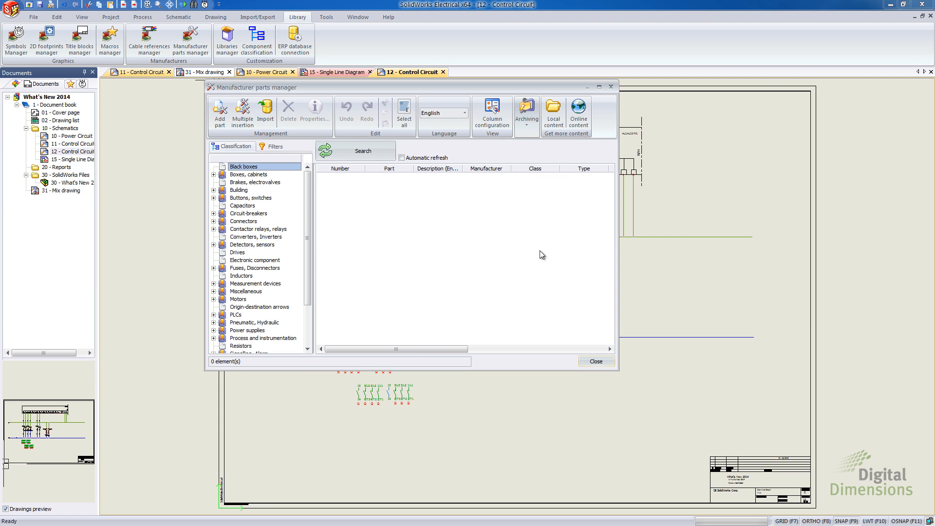
- Switch to the online content page in the web browser and open the Electrical Content Portal's manufacturer catalog
left_click(583, 117)
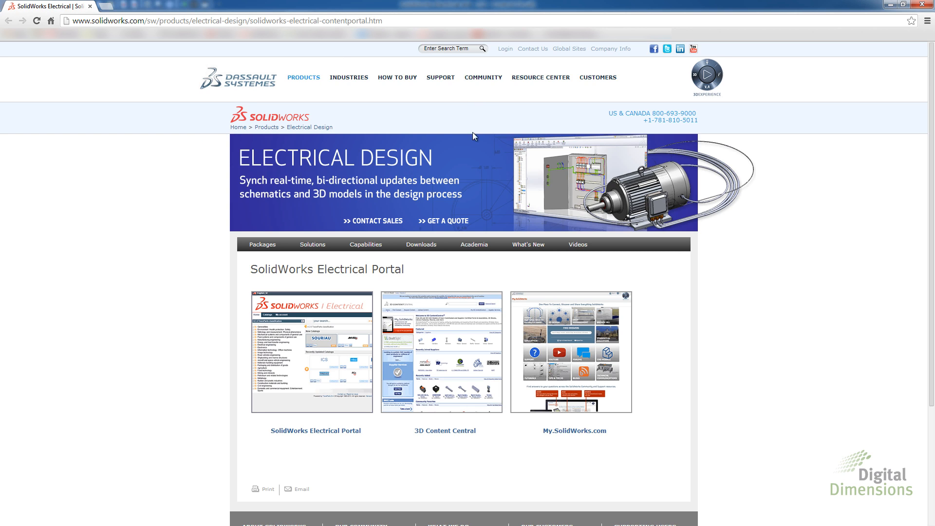
left_click(314, 365)
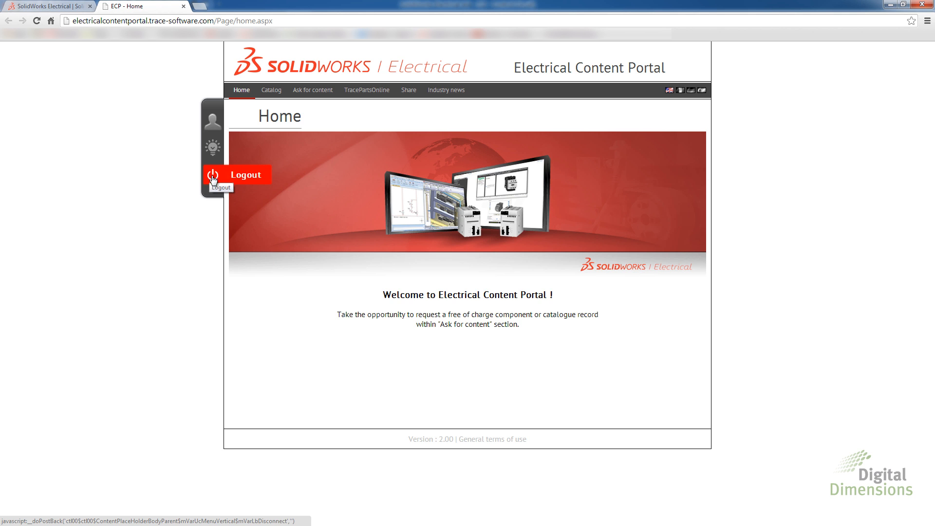
left_click(270, 91)
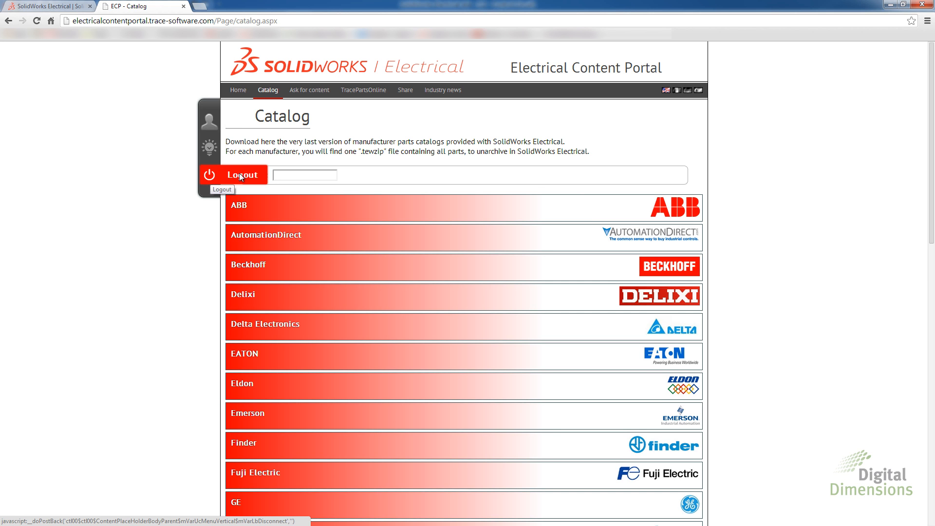
- Log out of the portal, sign back in with the account e-mail and password without saving the password, and reopen the catalog
left_click(239, 174)
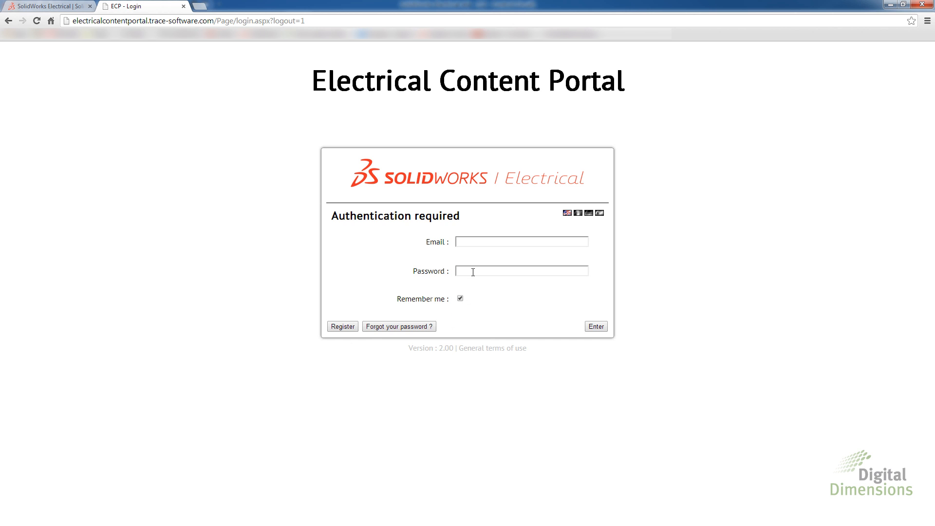
left_click(468, 241)
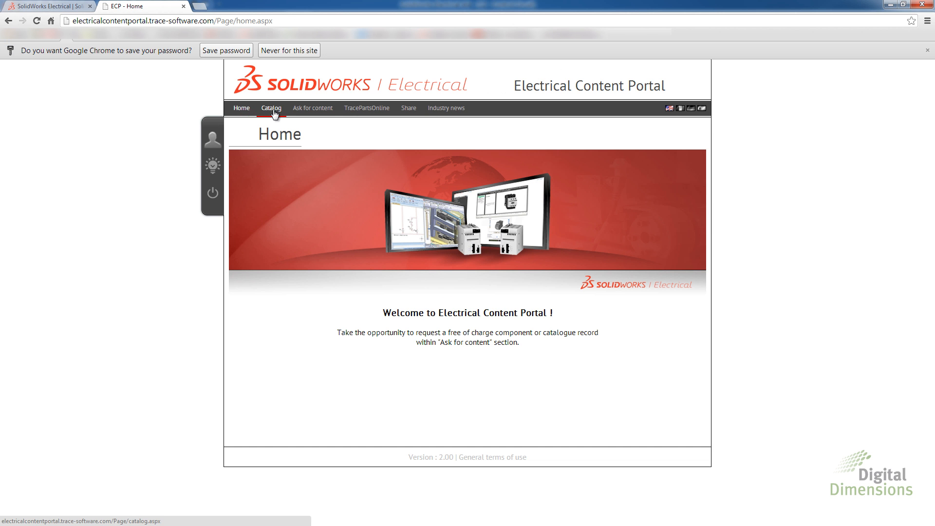
left_click(299, 50)
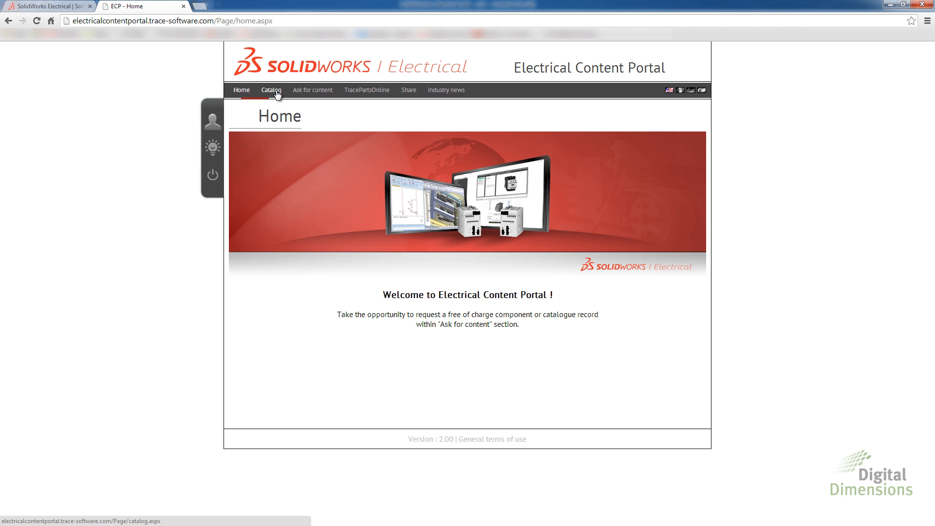
left_click(272, 91)
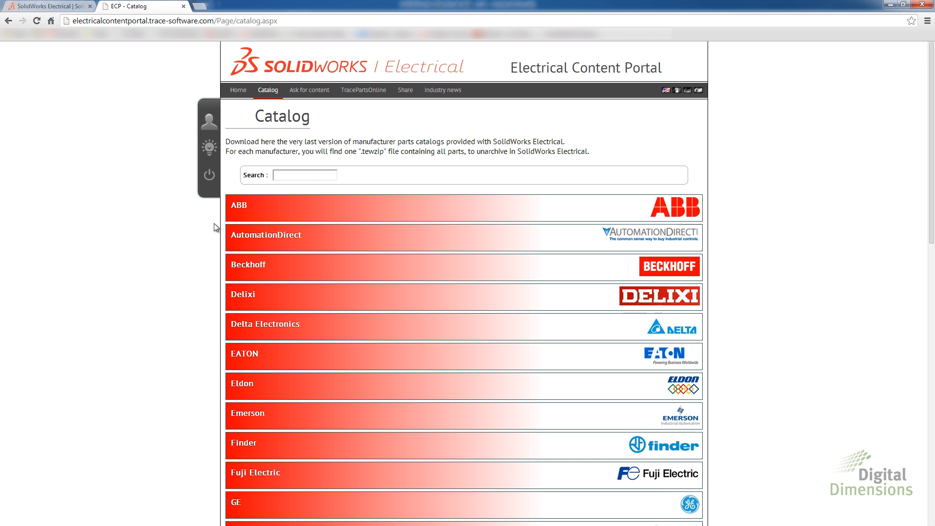
- Look through the portal's manufacturer catalog and expand the Delta Electronics entry to view its downloadable series
scroll(194, 392, "down", 3)
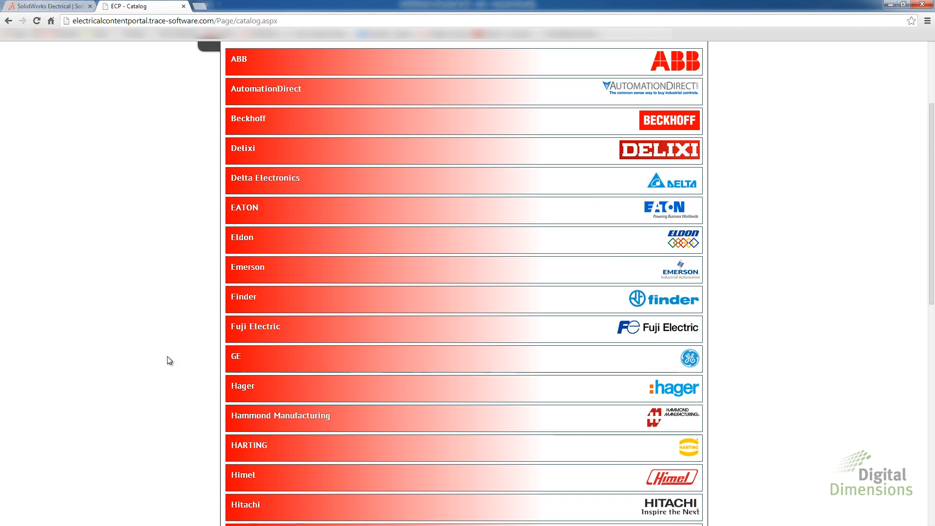
left_click(254, 181)
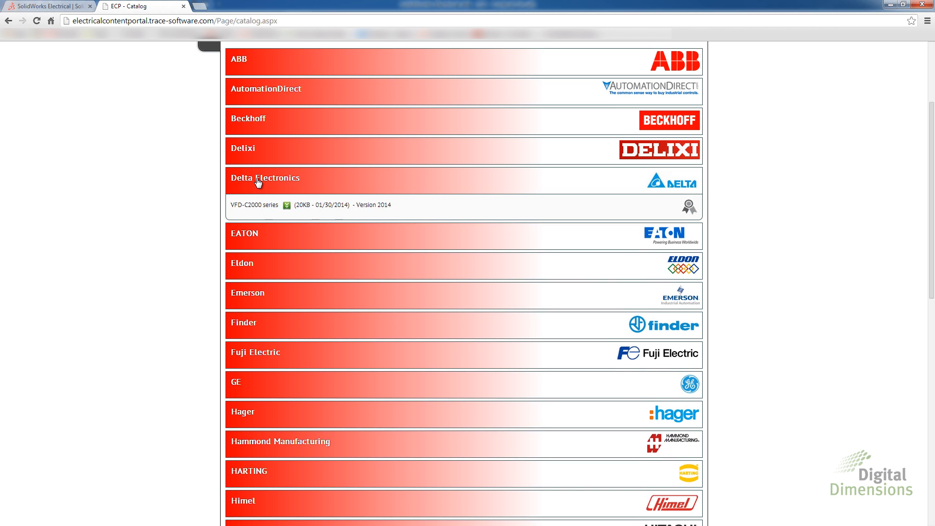
scroll(278, 193, "down", 1)
scroll(279, 193, "down", 2)
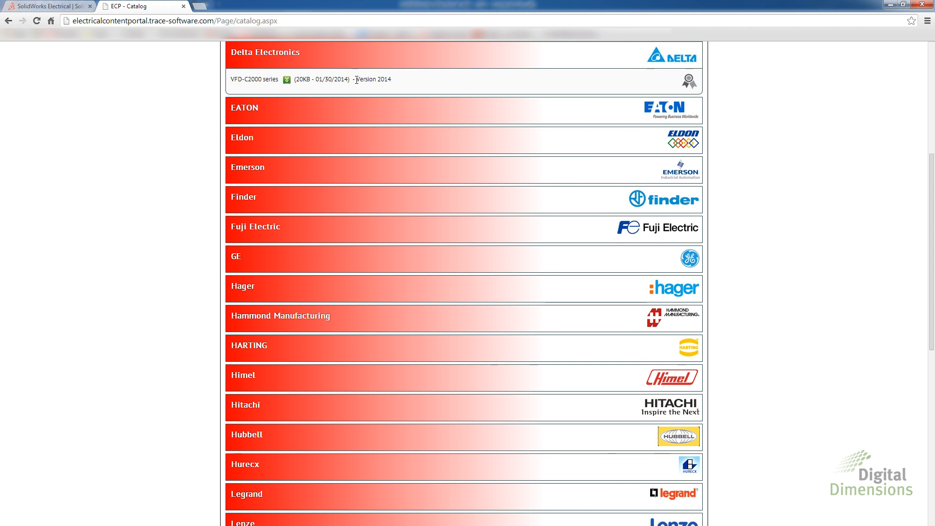
- Download Eldon's "ASR - Stainless steel, single door enclosure" archive to the Desktop as Eldon_ASR.part.tewzip
left_click(303, 142)
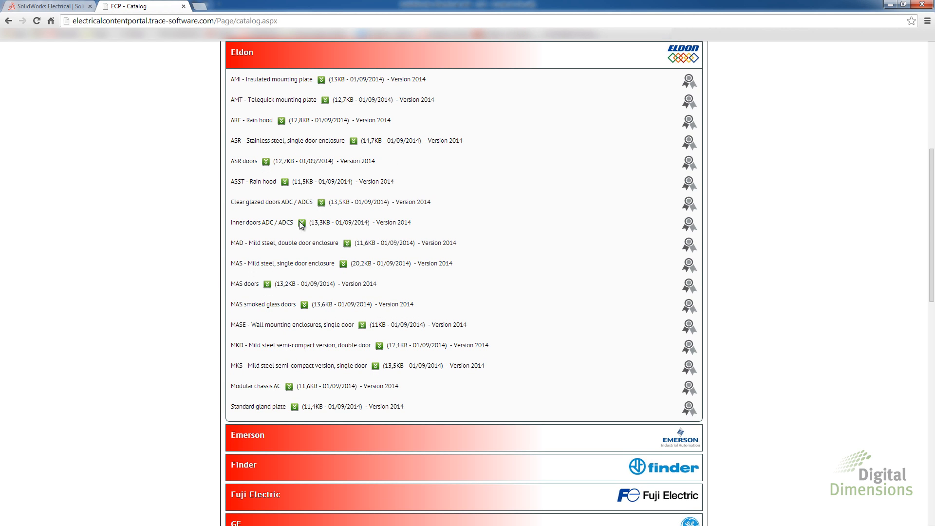
left_click(354, 143)
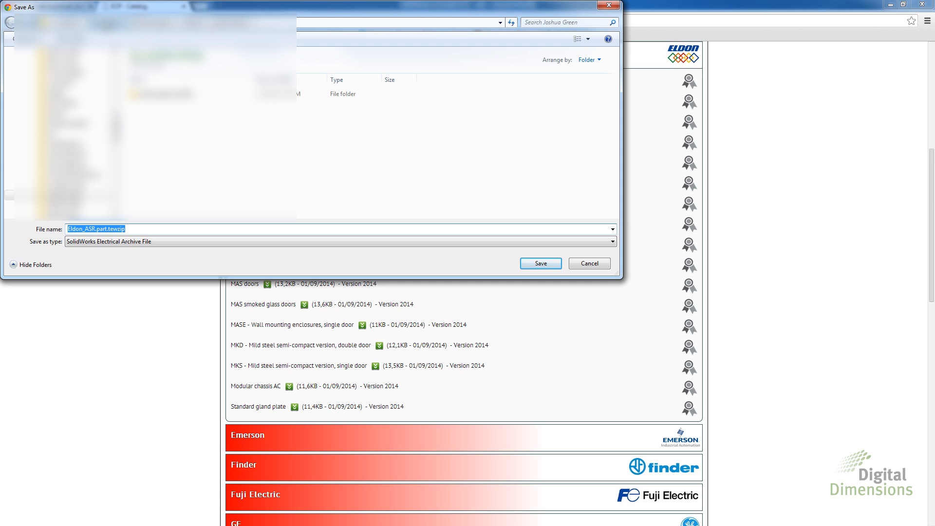
left_click(104, 23)
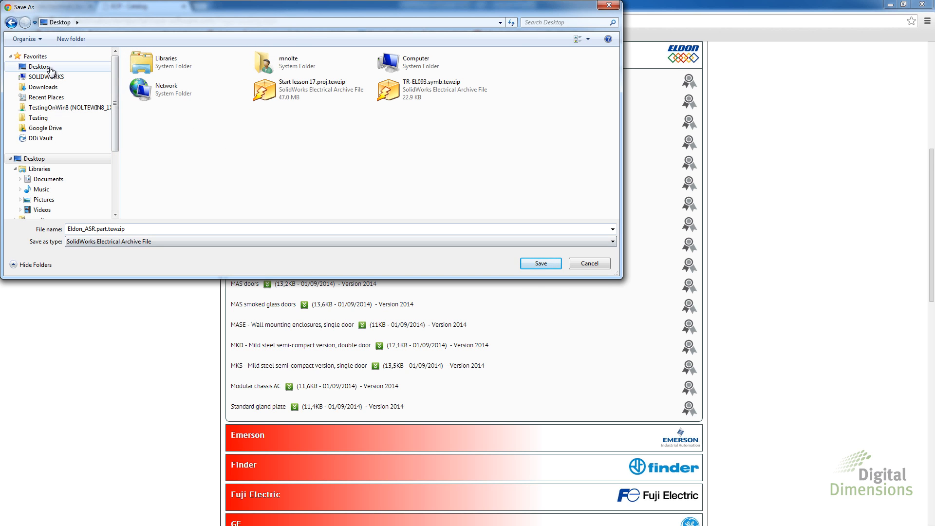
left_click(540, 264)
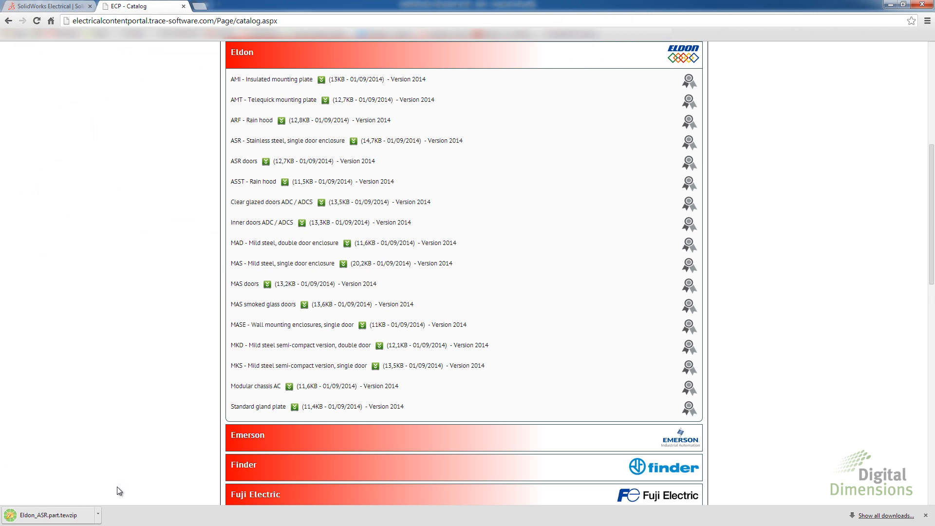
left_click(98, 517)
left_click(99, 516)
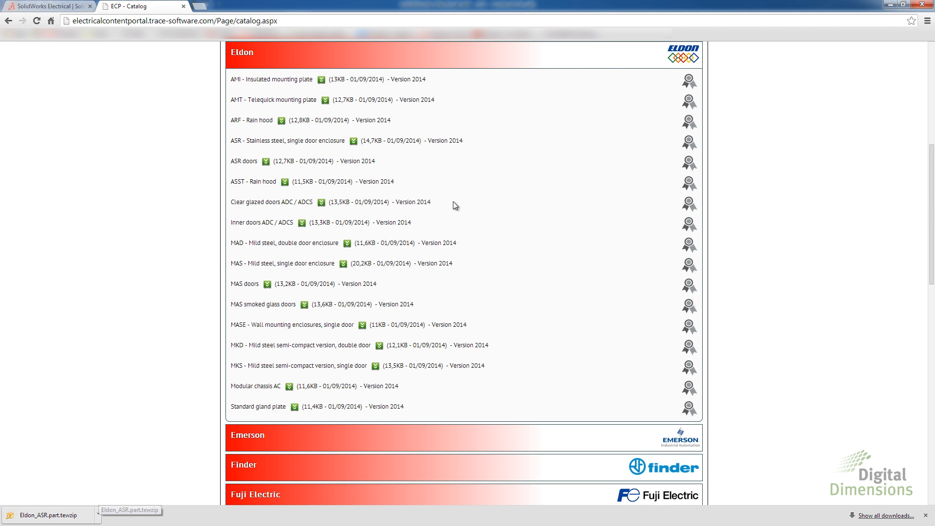
- Switch back to SolidWorks Electrical and load Eldon_ASR.part.tewzip from the Desktop through the Manufacturer parts manager's local content
left_click(889, 4)
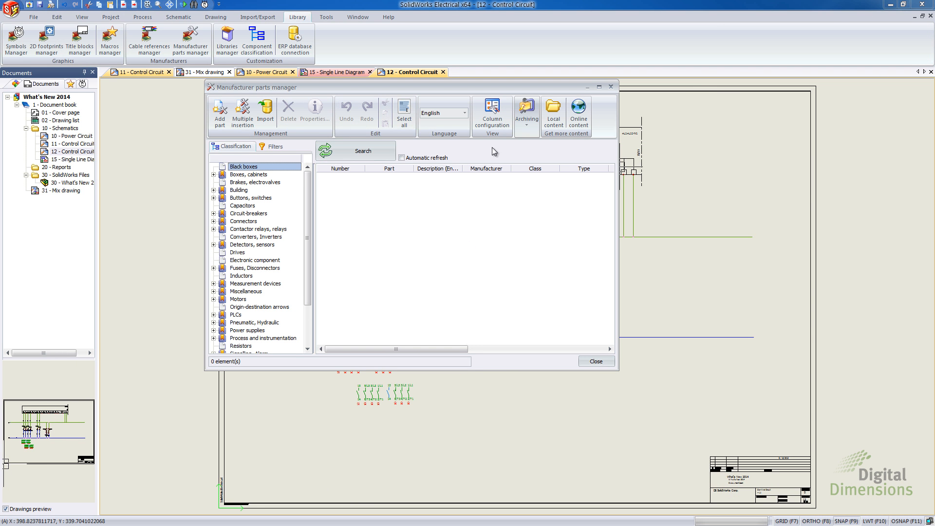
left_click(555, 117)
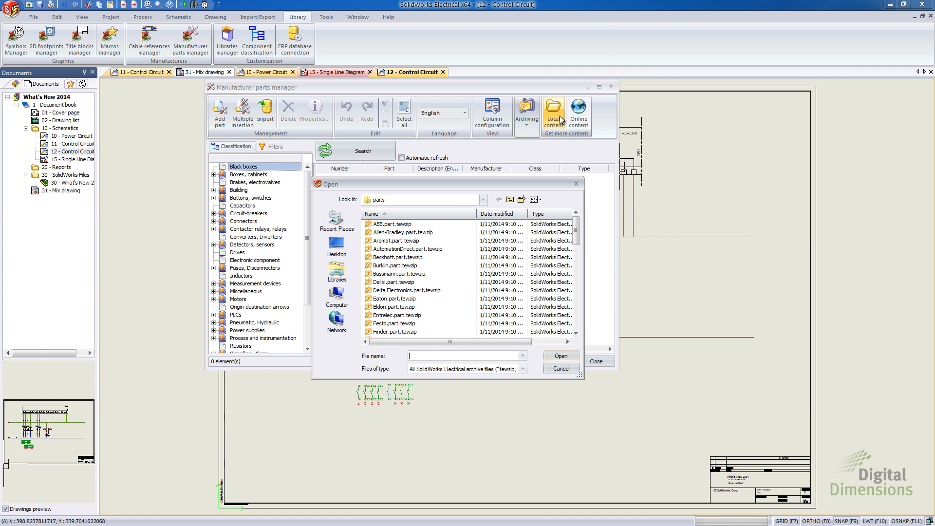
left_click(337, 246)
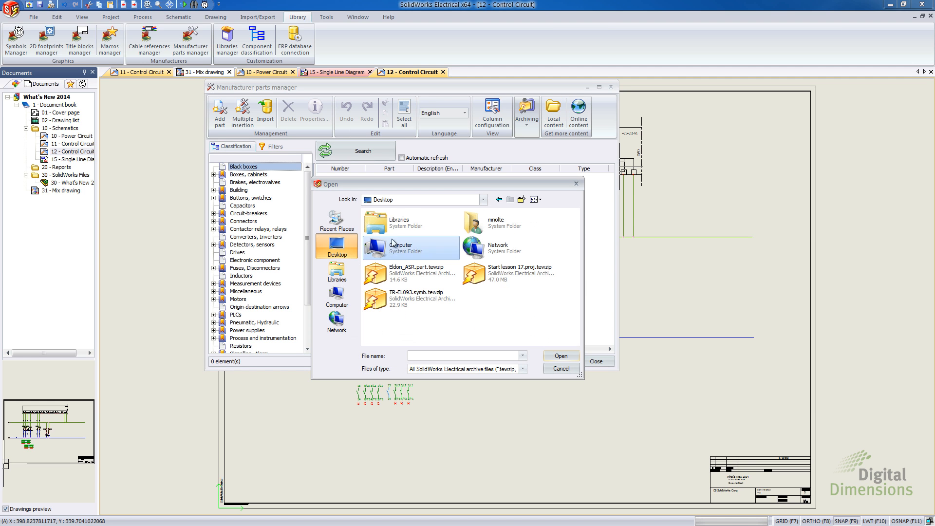
left_click(420, 275)
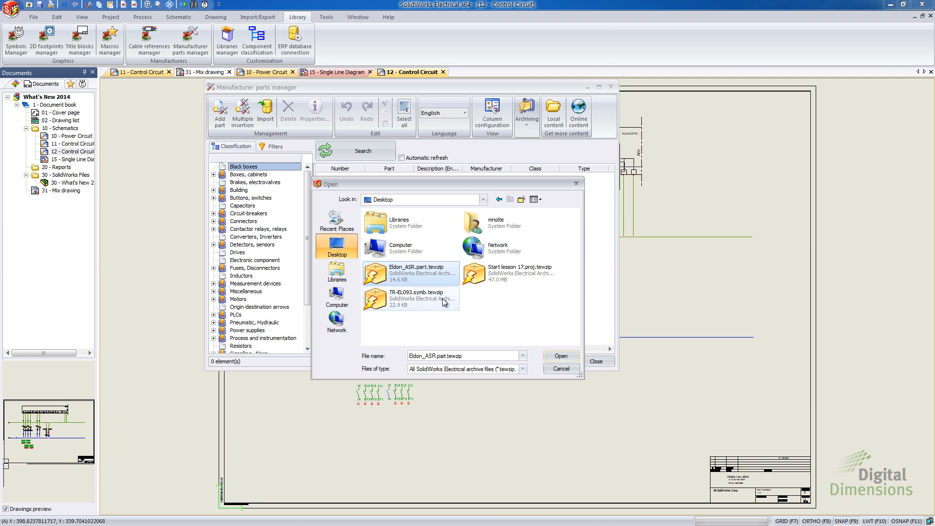
left_click(561, 356)
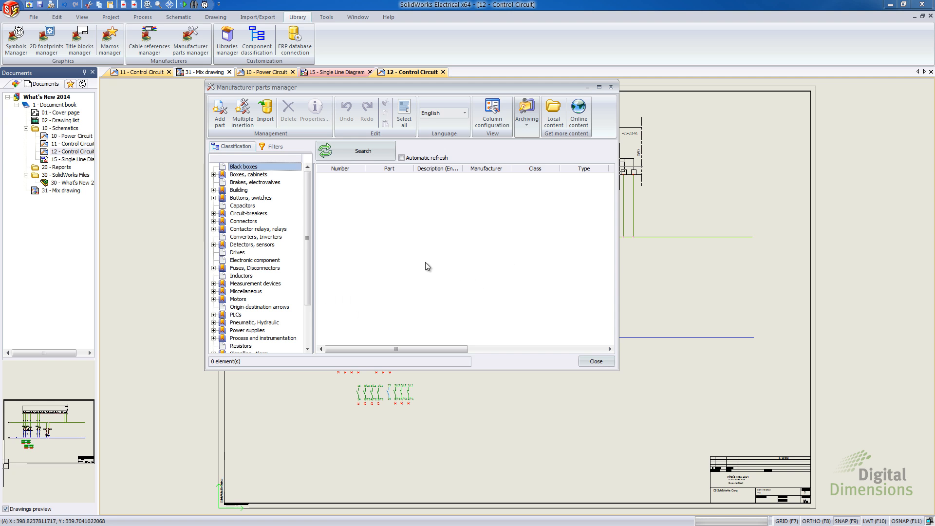
- Search the manufacturer parts for Eldon with the class filter turned off and look through the listed parts
left_click(274, 147)
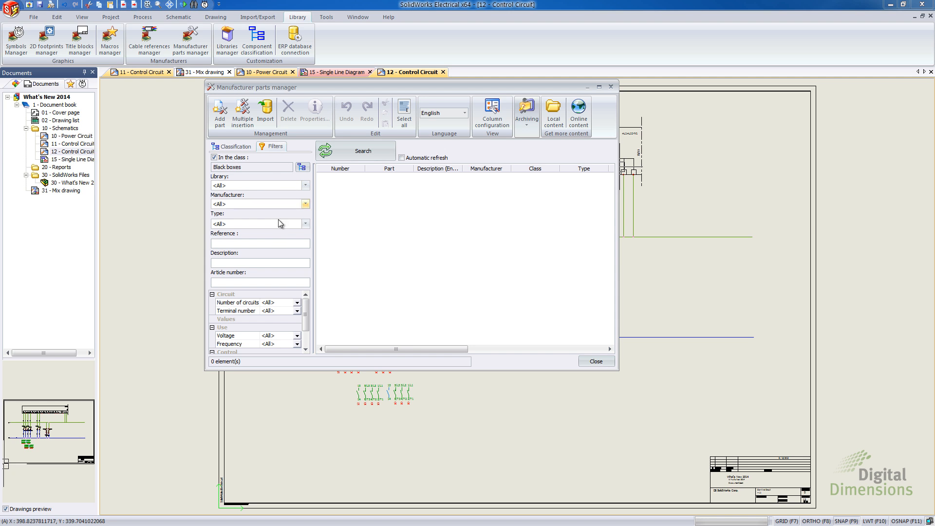
left_click(305, 204)
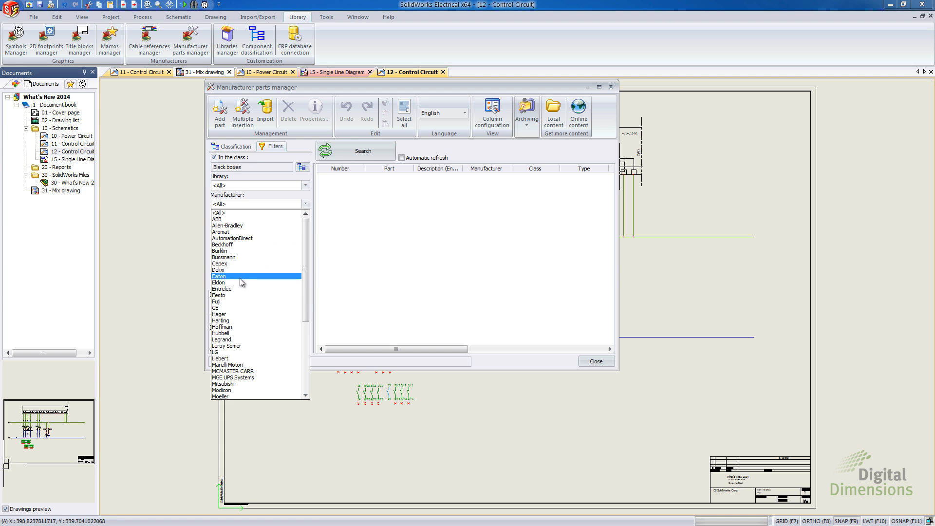
left_click(241, 282)
left_click(213, 157)
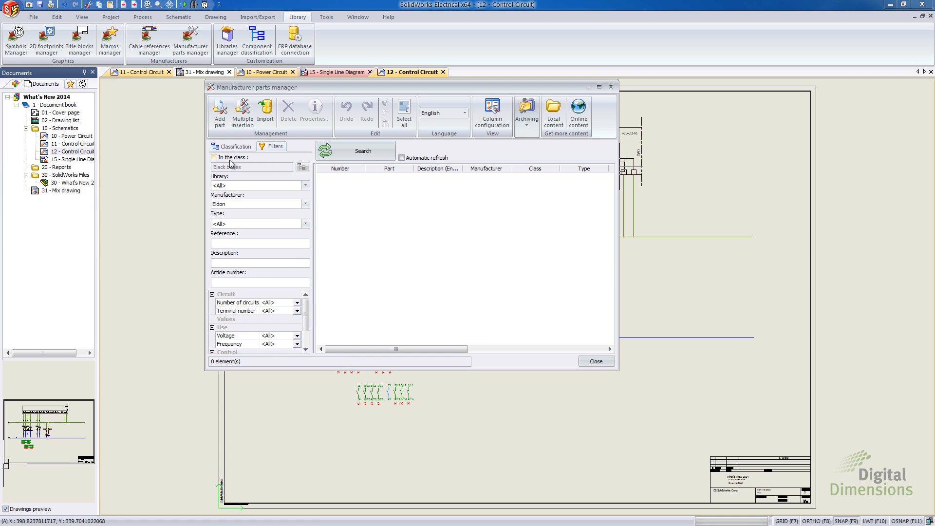
left_click(366, 151)
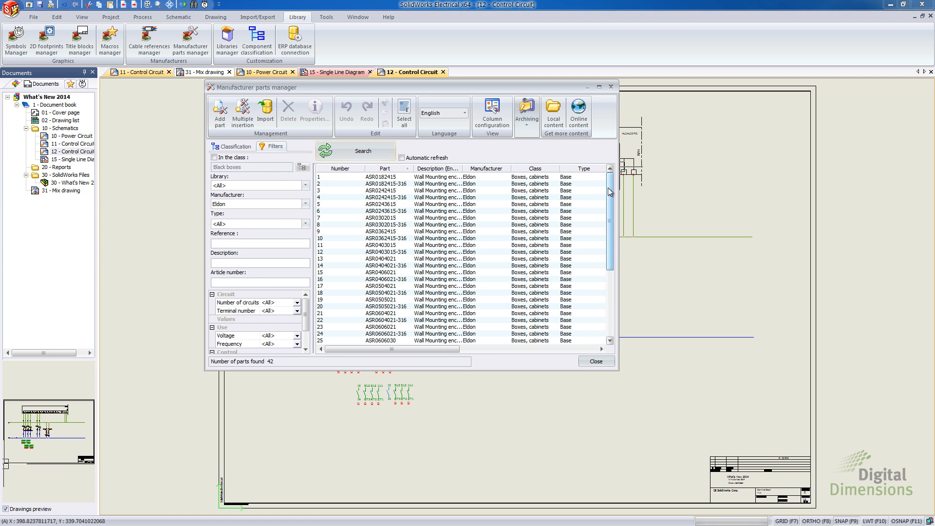
left_click_drag(612, 195, 618, 274)
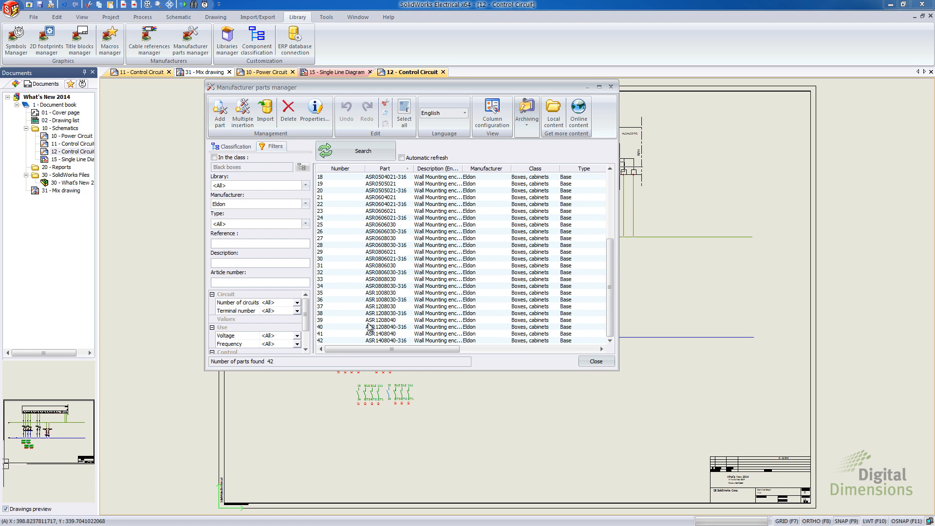
left_click(433, 218)
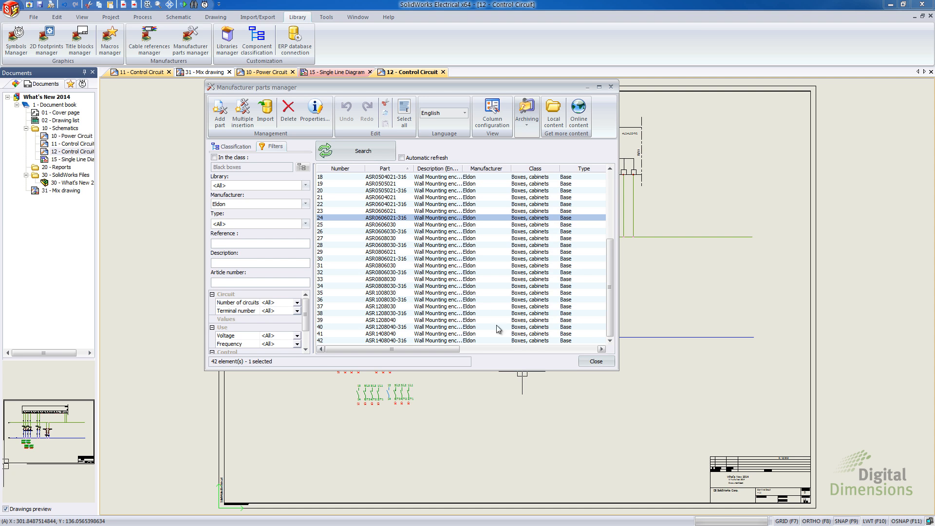
right_click(402, 221)
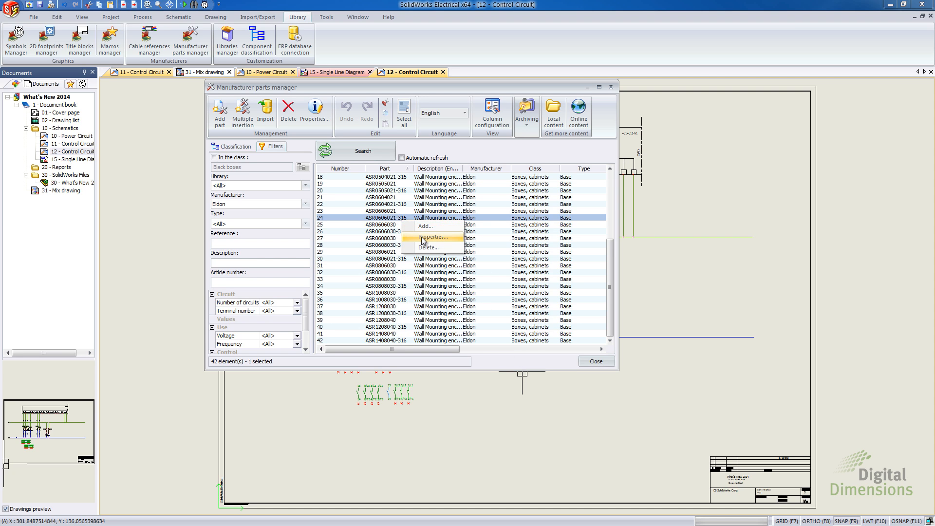
left_click(422, 238)
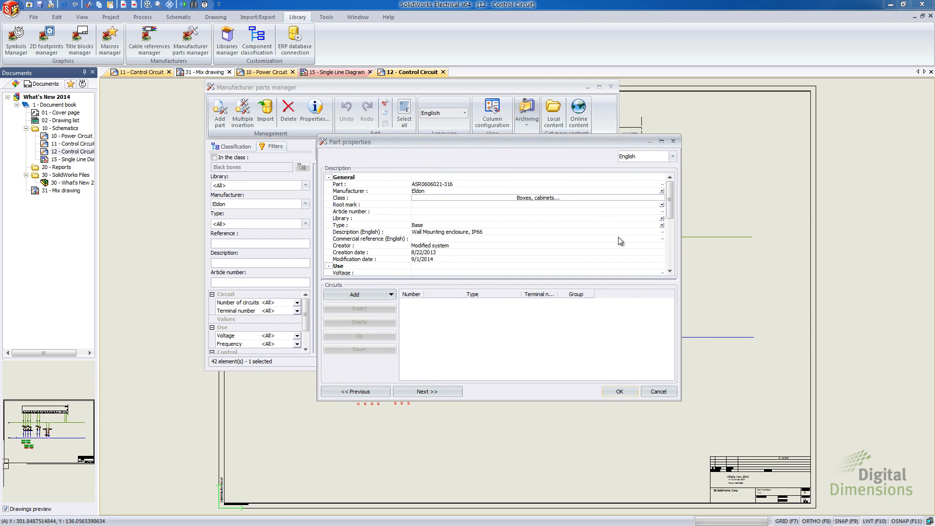
left_click_drag(670, 198, 686, 168)
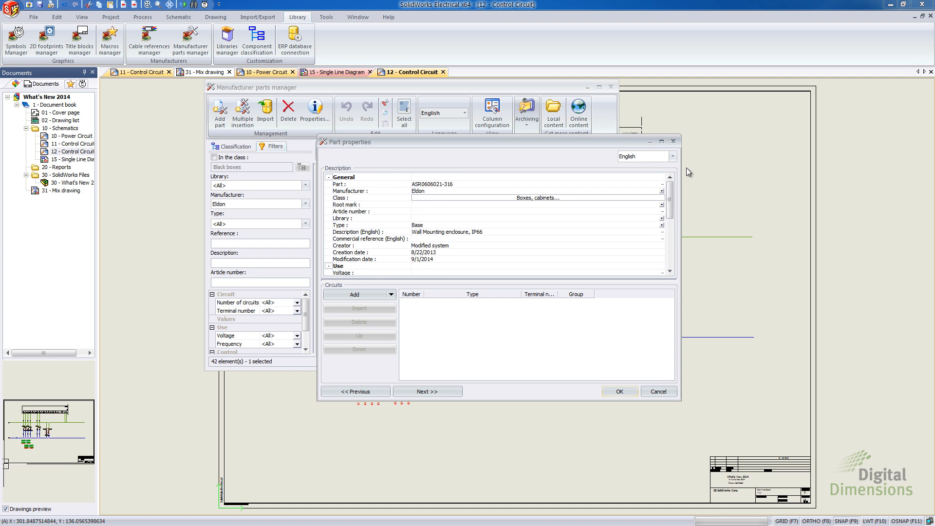
left_click(674, 143)
left_click(600, 363)
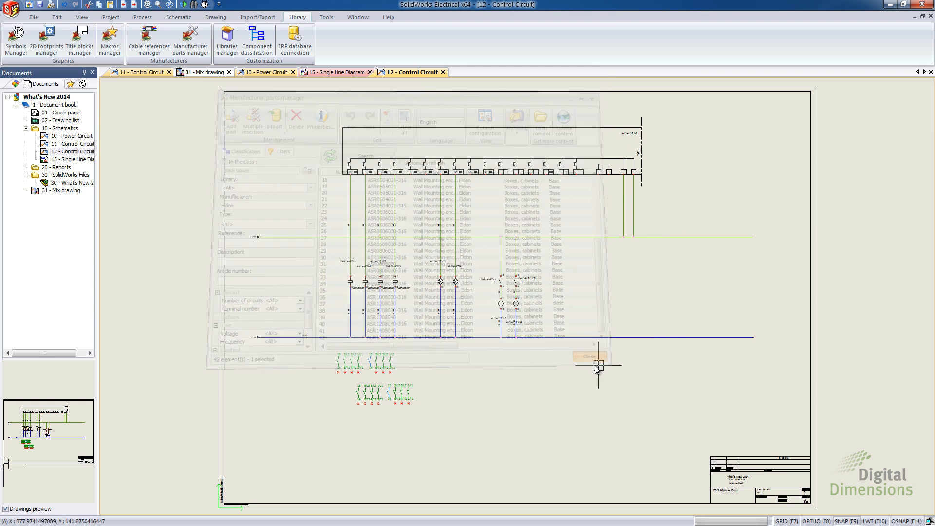